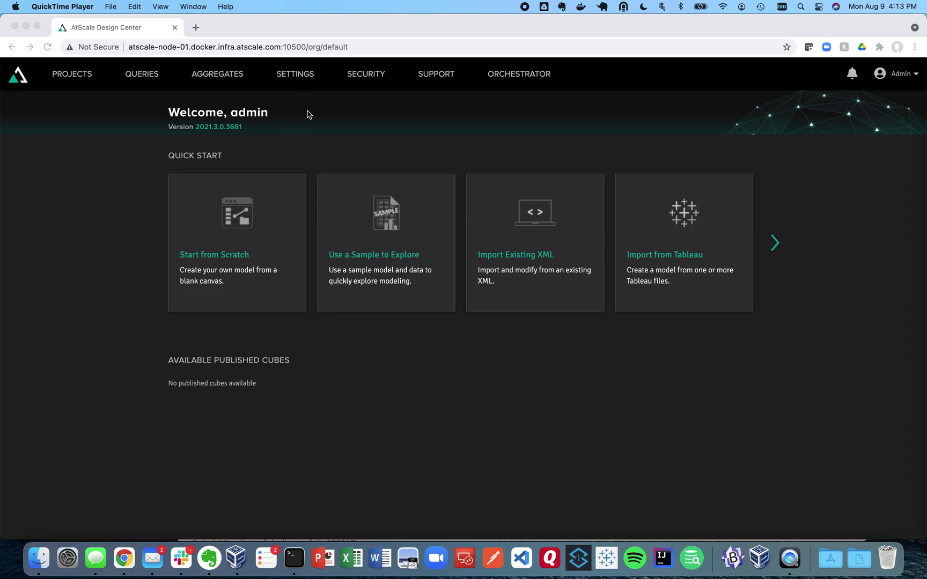
Step: Open the Data Warehouses settings and expand, then collapse, the Snowflake warehouse's connection details
click(306, 79)
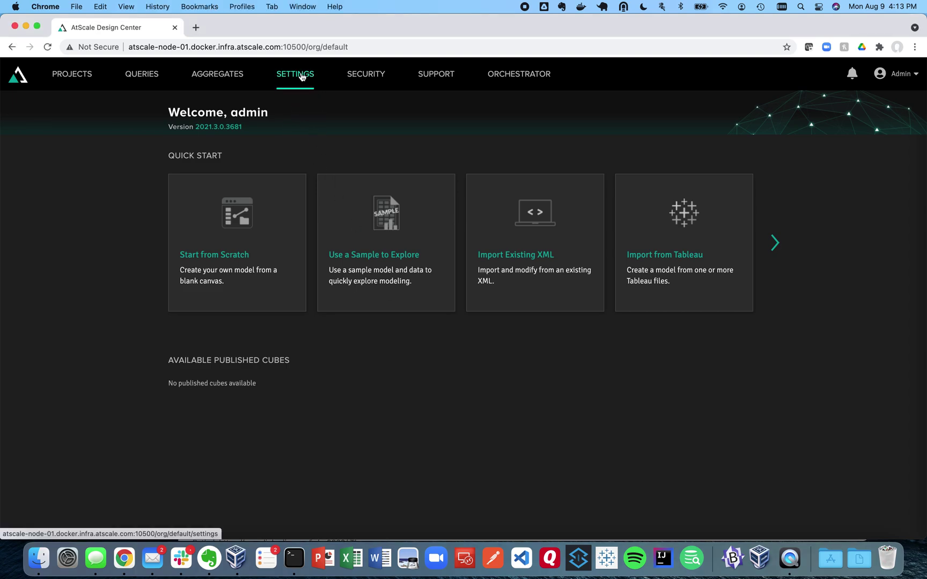
click(302, 77)
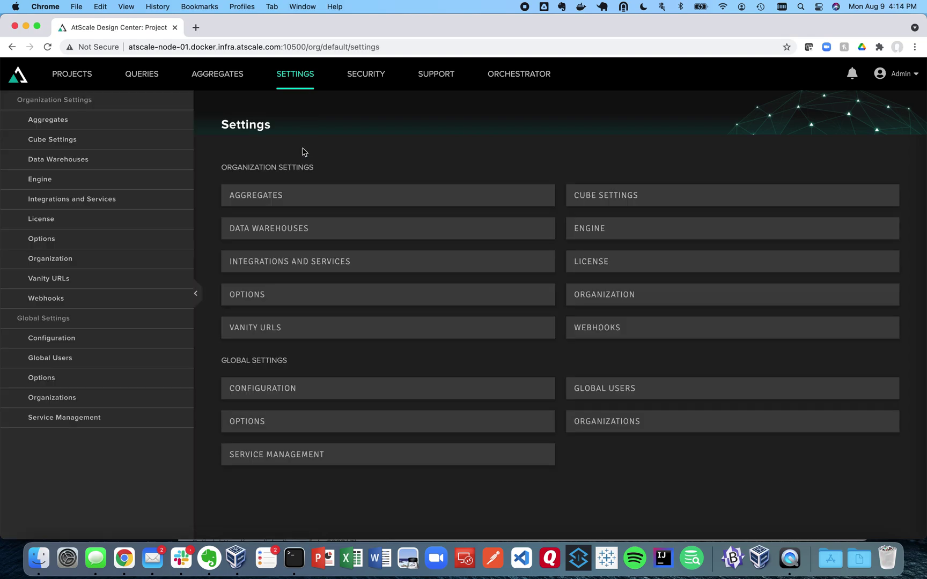
click(278, 232)
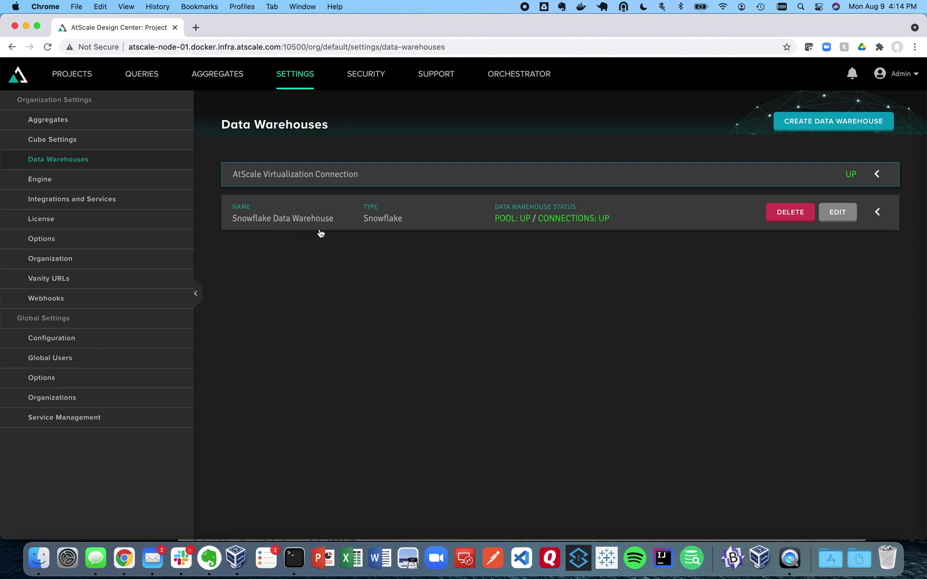
click(875, 212)
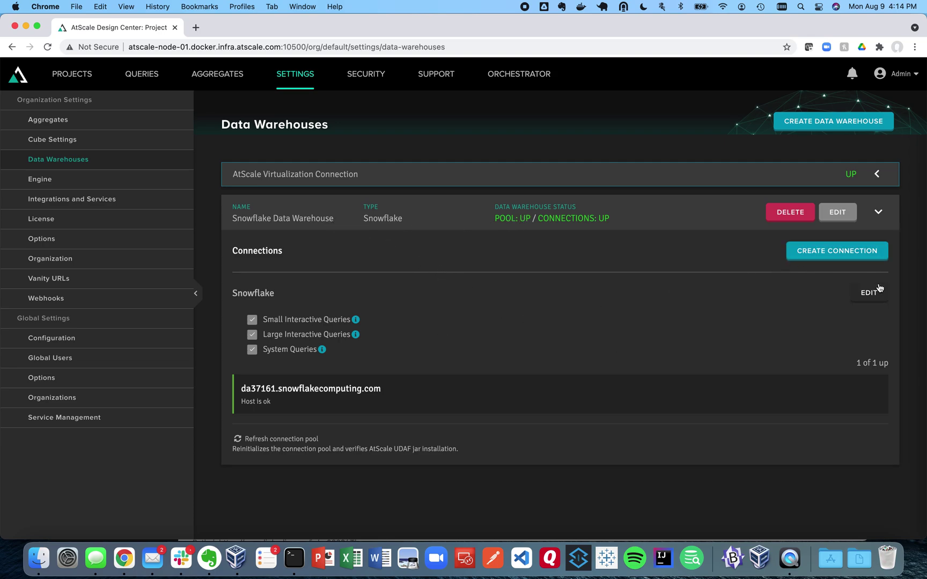
click(878, 214)
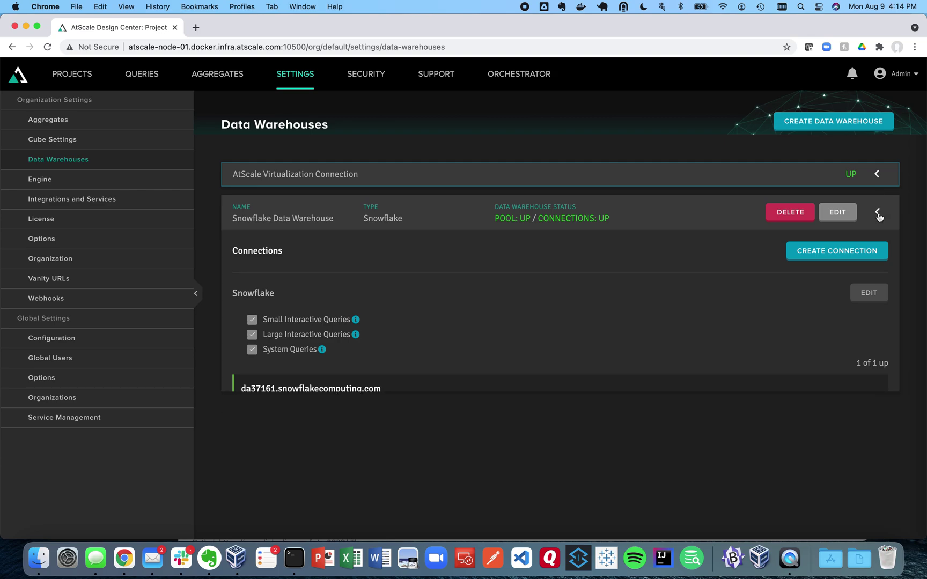
Step: Start a new Redshift warehouse named 'Redshift Data Warehouse' with external connection ID 'Redshift'
click(822, 123)
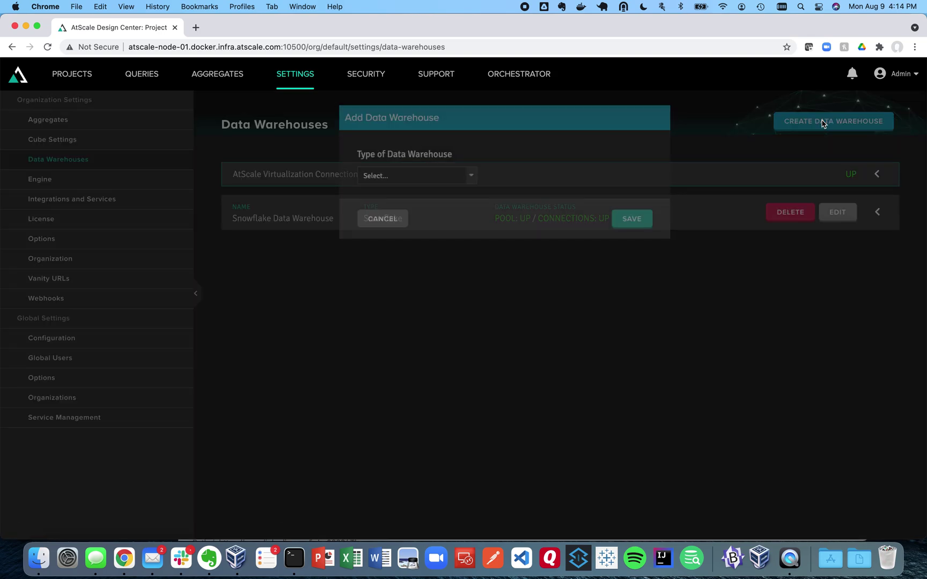
click(455, 175)
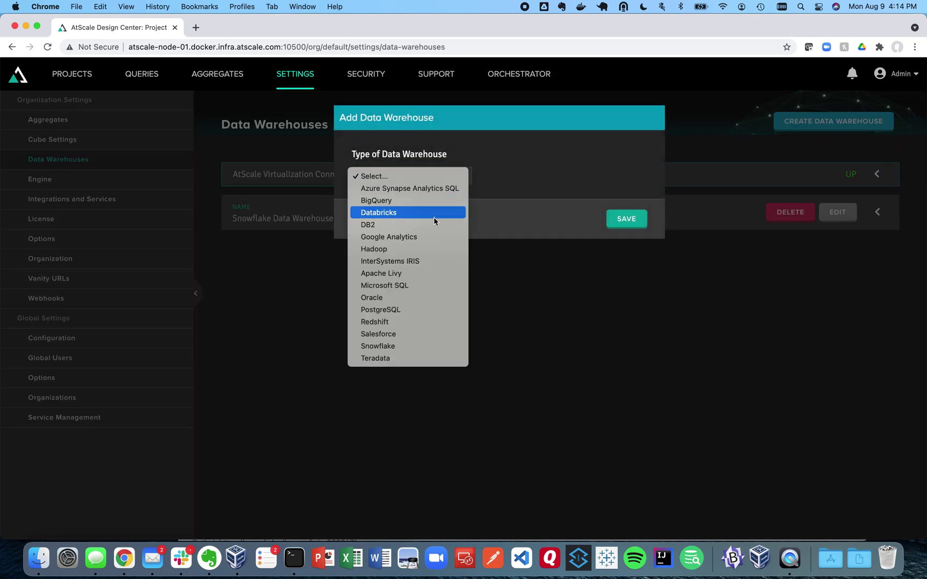
click(402, 322)
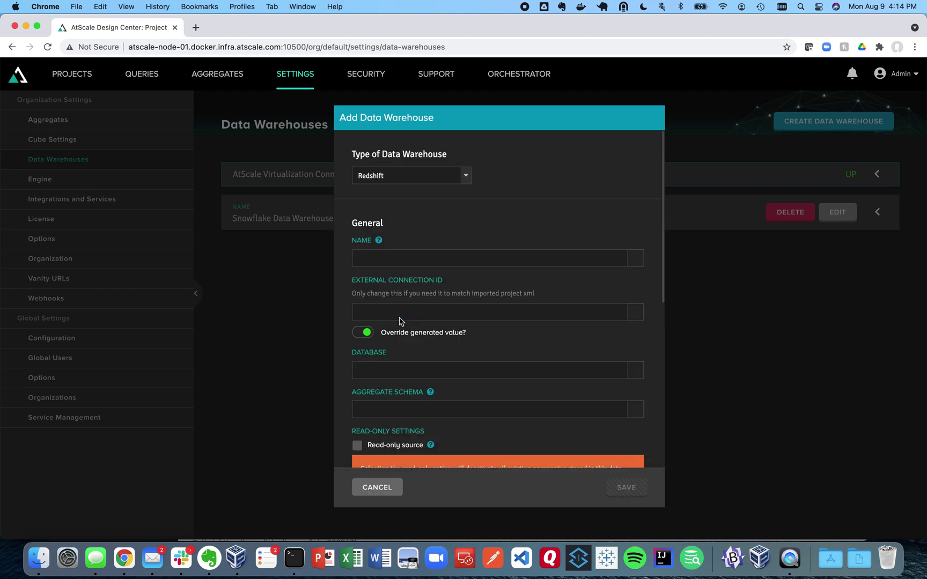
click(430, 257)
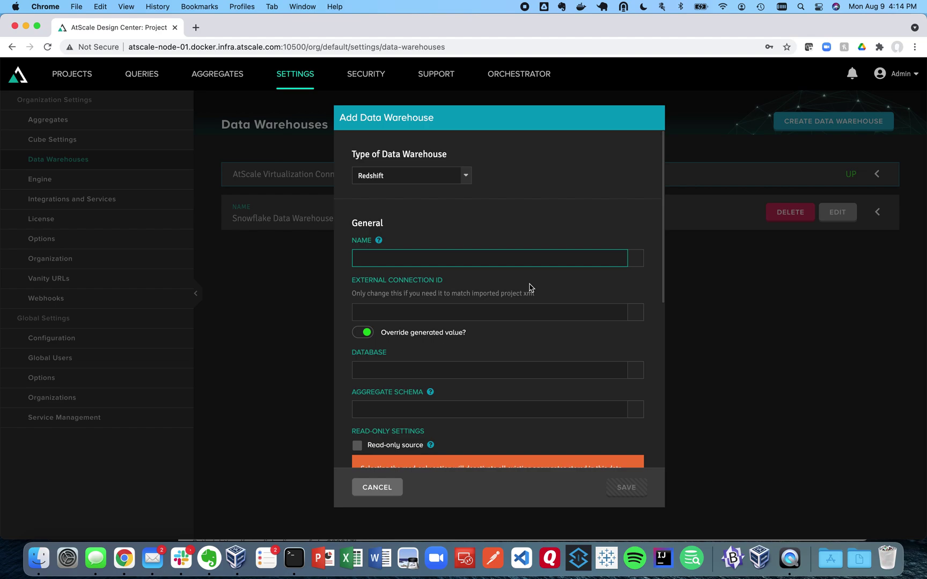
text(Redshift Data Warehouse)
click(452, 316)
text(Redsh)
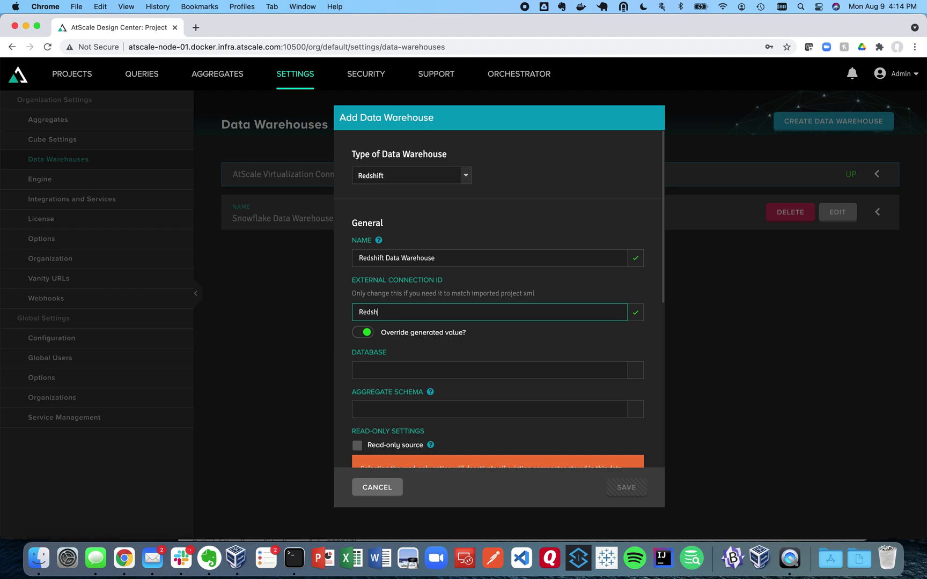
text(ift)
click(436, 365)
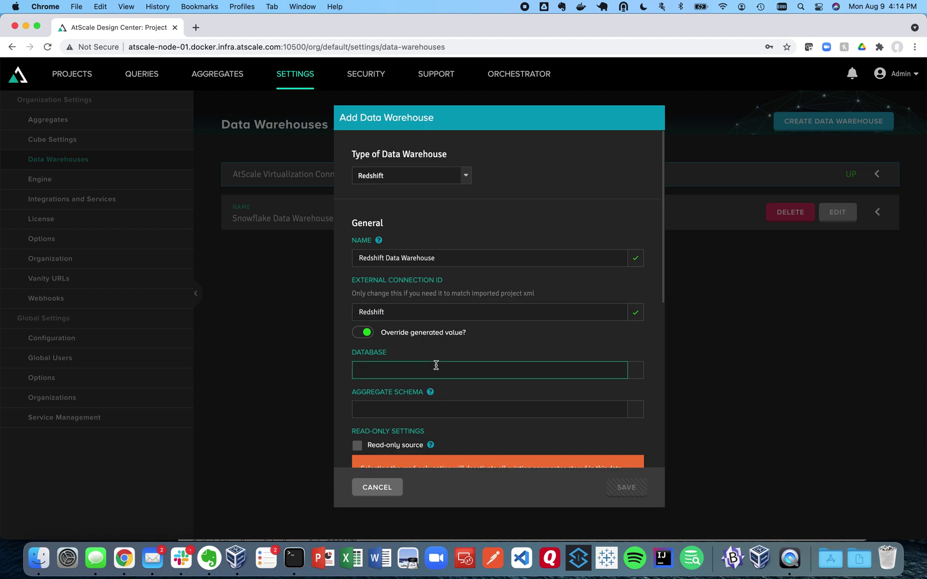
Step: Enter atscale as both the database and the aggregate schema
text(atscale)
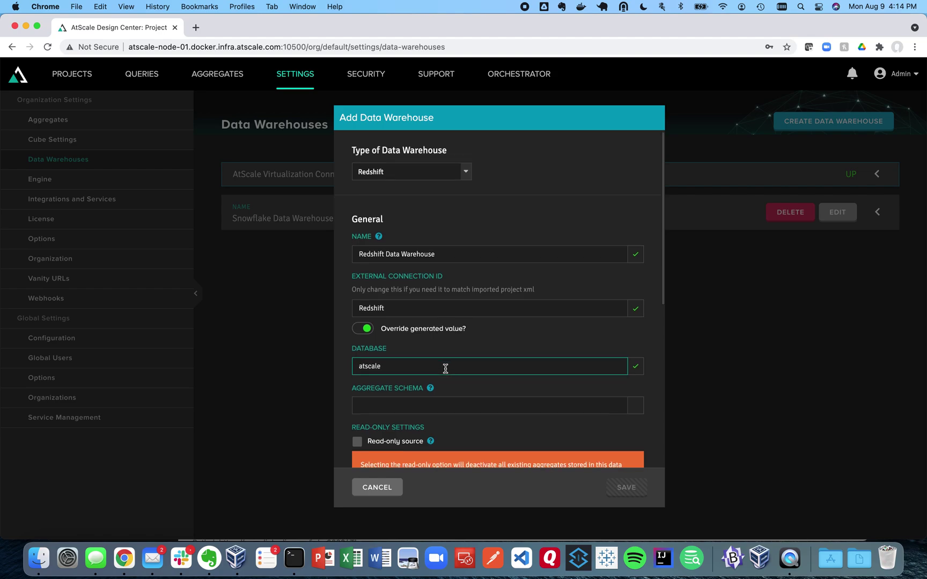
scroll(445, 368, down, 2)
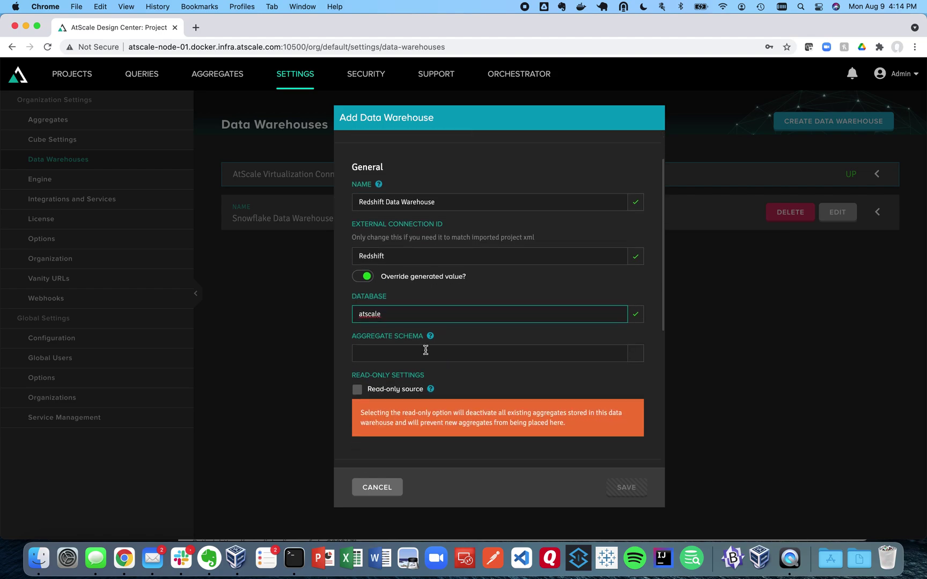
click(422, 351)
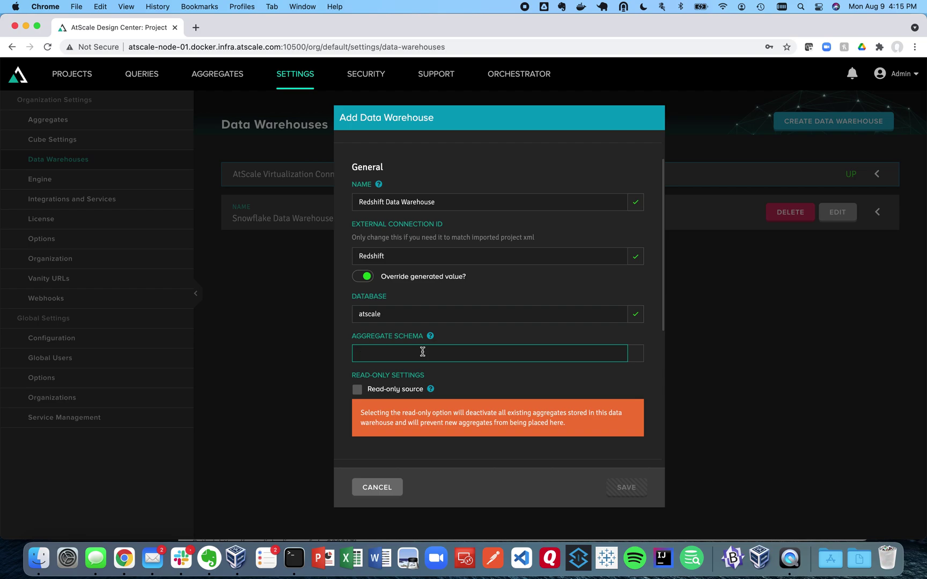
text(atscale)
Step: Switch off the S3 bucket connection and save the Redshift data warehouse
scroll(426, 351, down, 3)
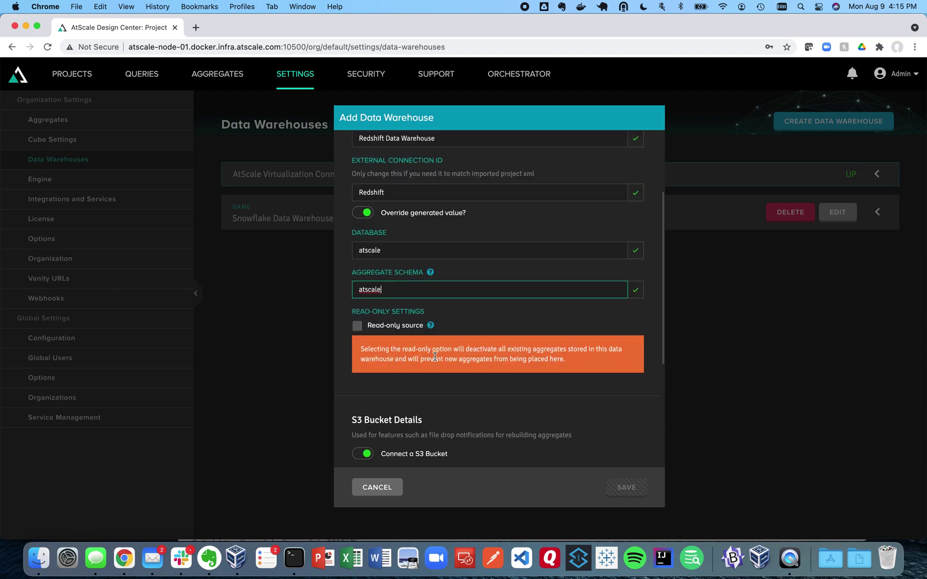
scroll(434, 357, down, 6)
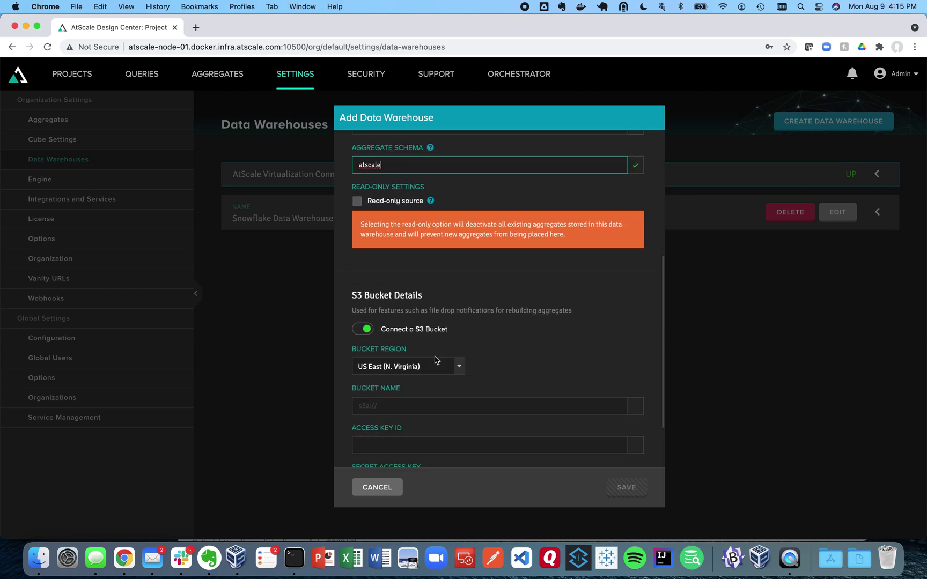
scroll(436, 360, down, 2)
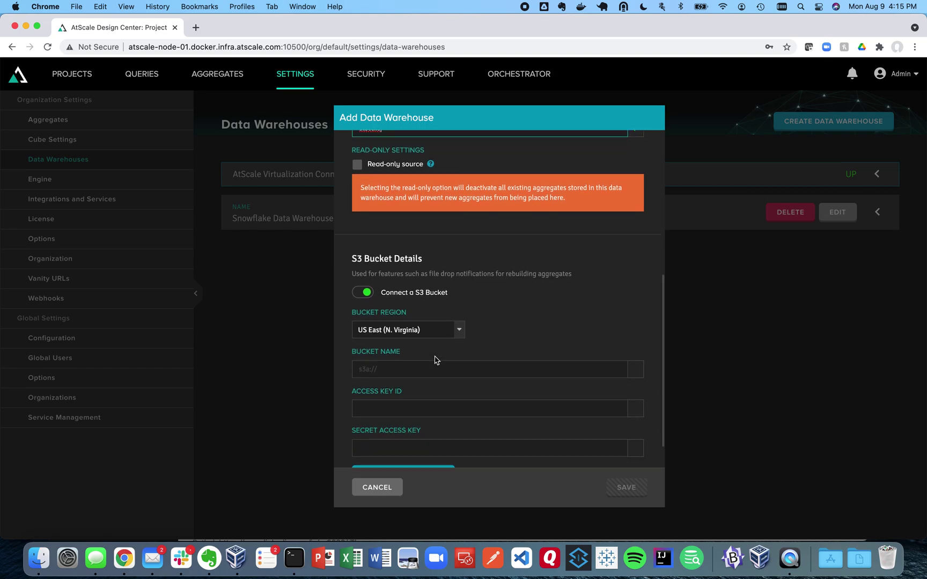
scroll(409, 332, down, 2)
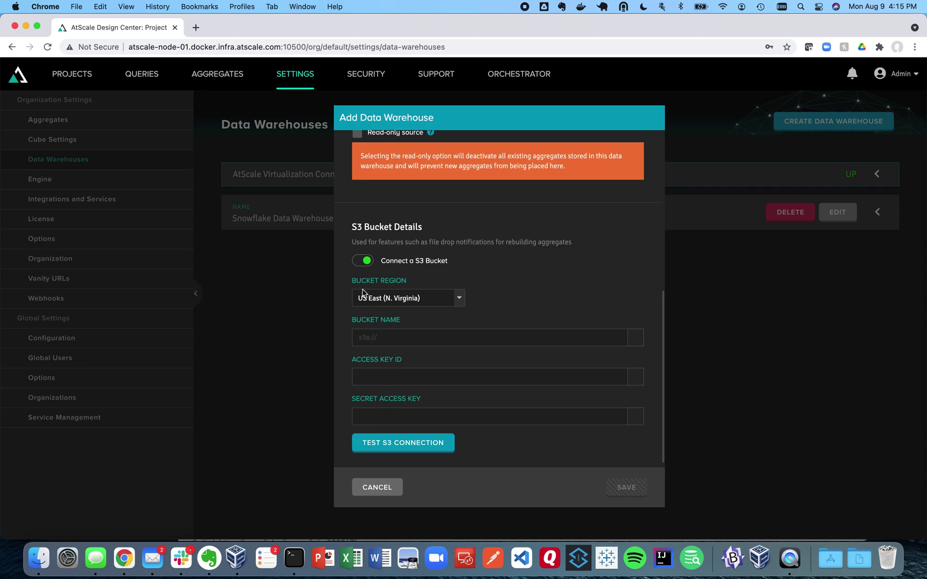
click(359, 261)
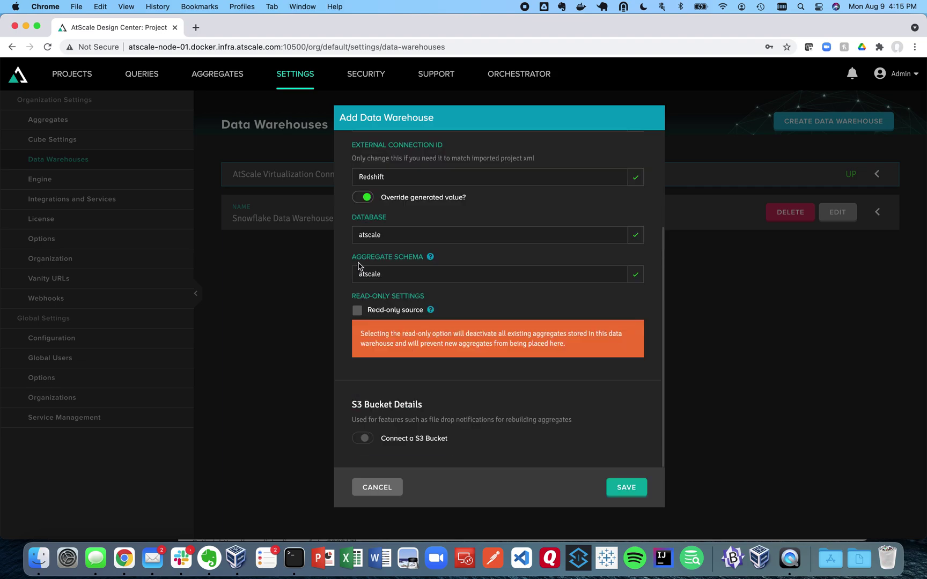
click(619, 490)
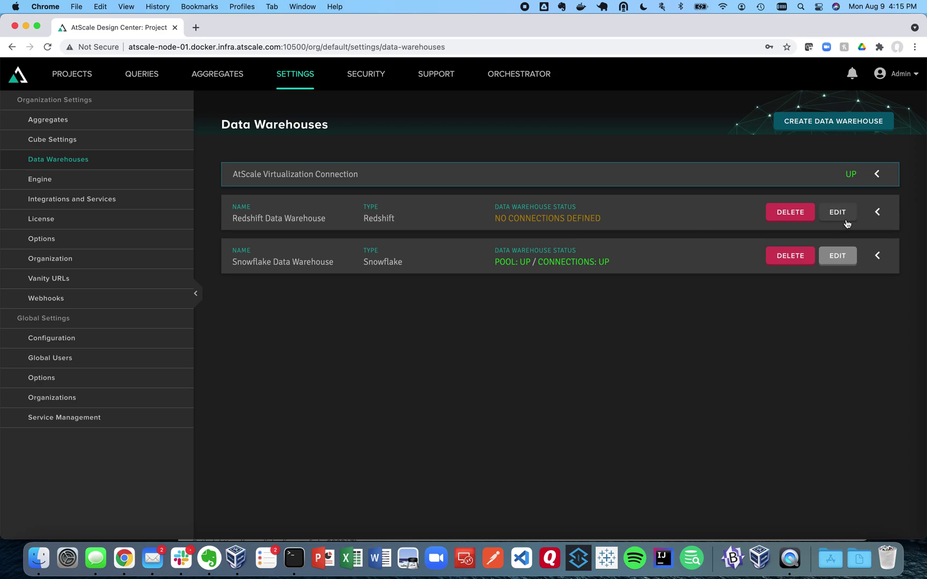
Step: Expand the Redshift warehouse's empty connection list and start adding a new connection
click(878, 213)
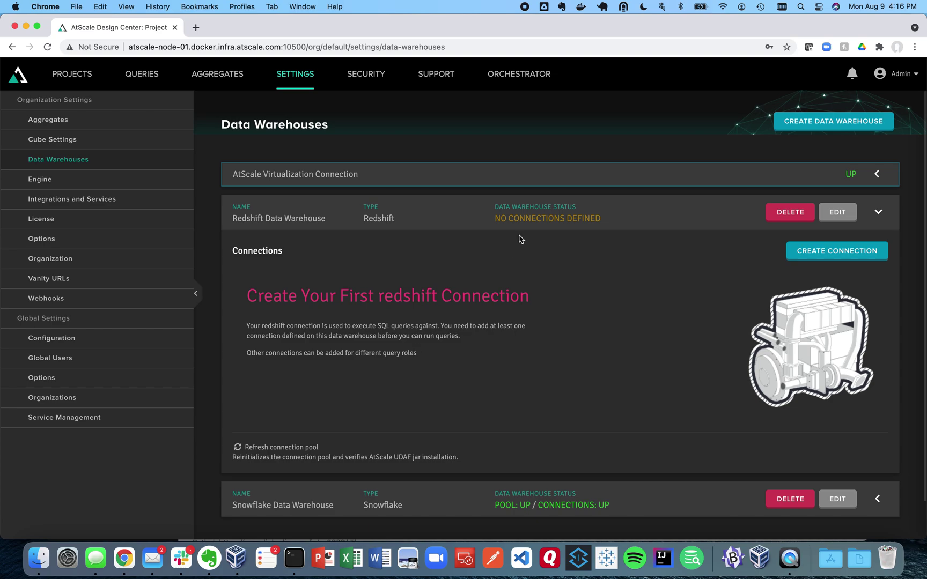
click(838, 257)
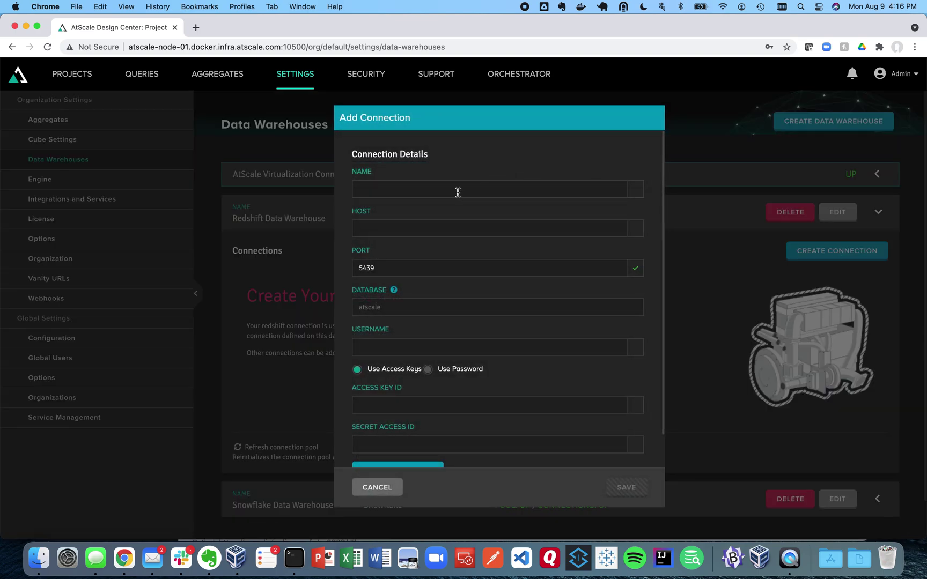
Step: Fill in connection 'Redshift' with the pasted host, username atscale and a password, then test it
click(457, 191)
text(Redshift)
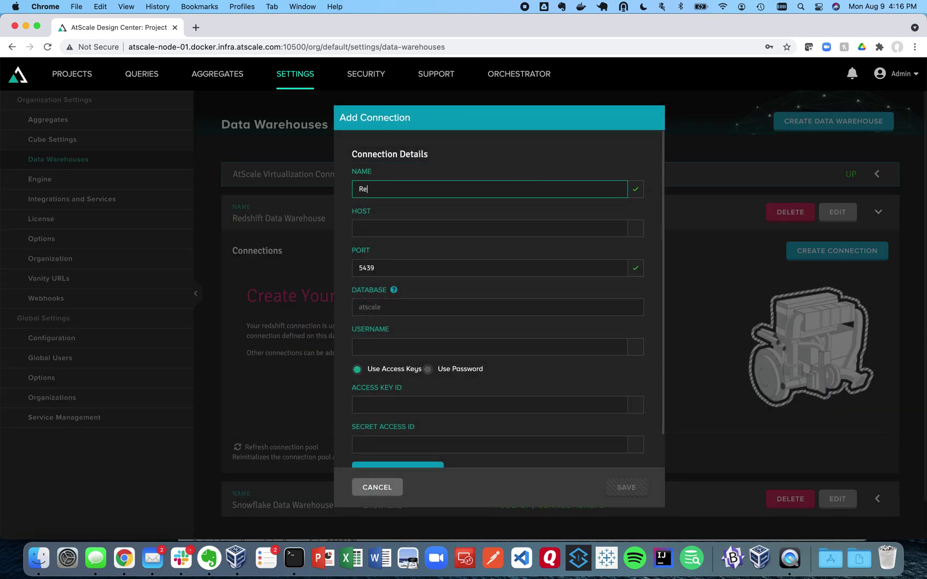
click(438, 229)
text(atscale-redshift-instance.cpgoplzxmpyr.us-west-2.redshift.amazonaws.com)
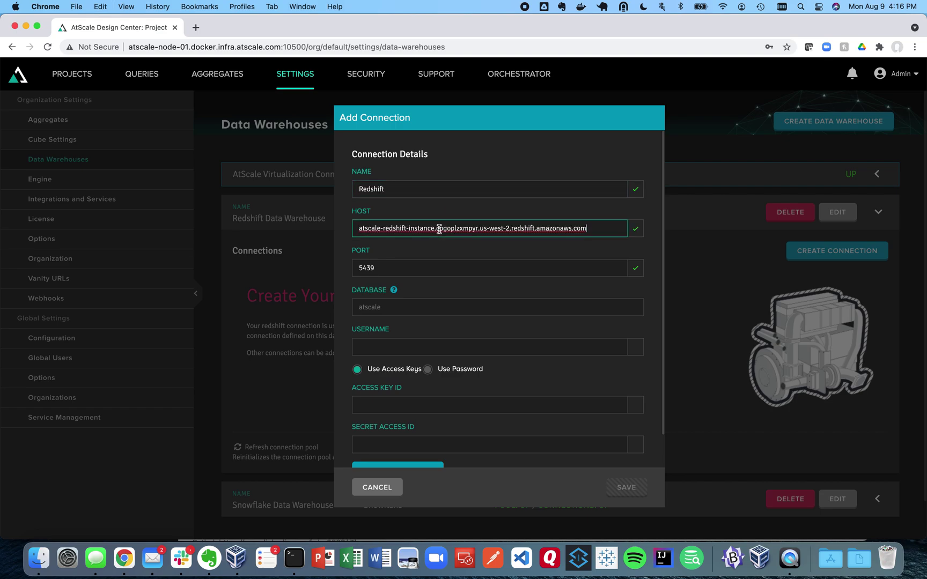
click(389, 349)
text(atscale)
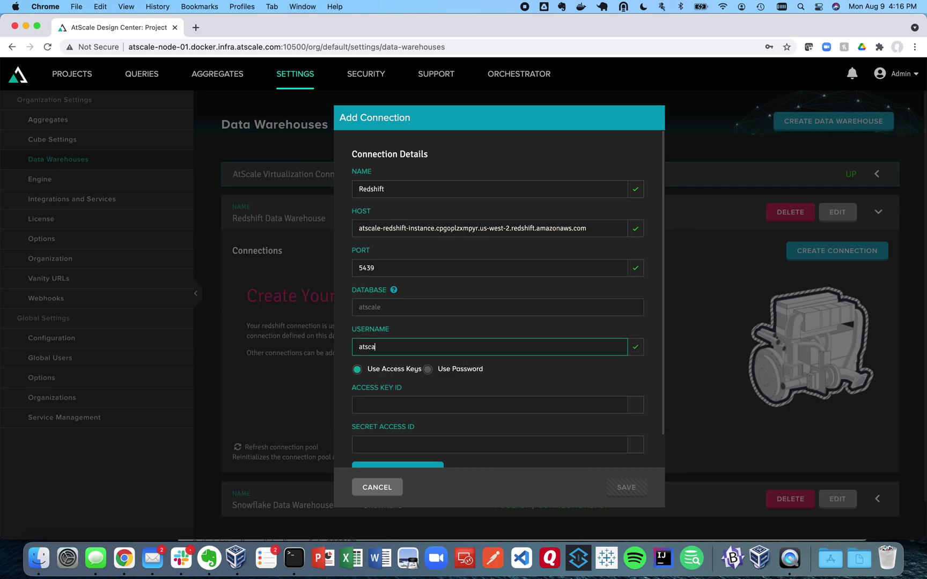
click(436, 371)
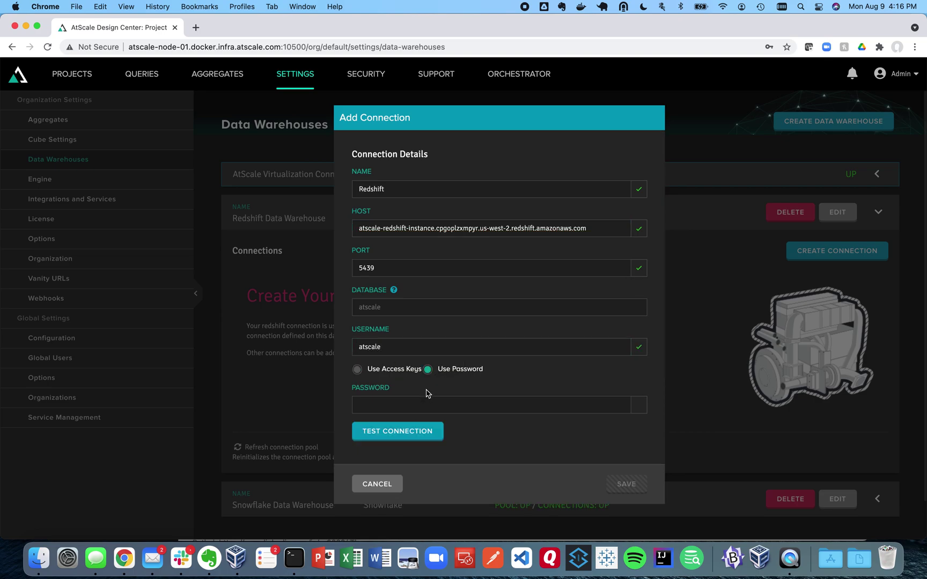
click(417, 404)
text(********)
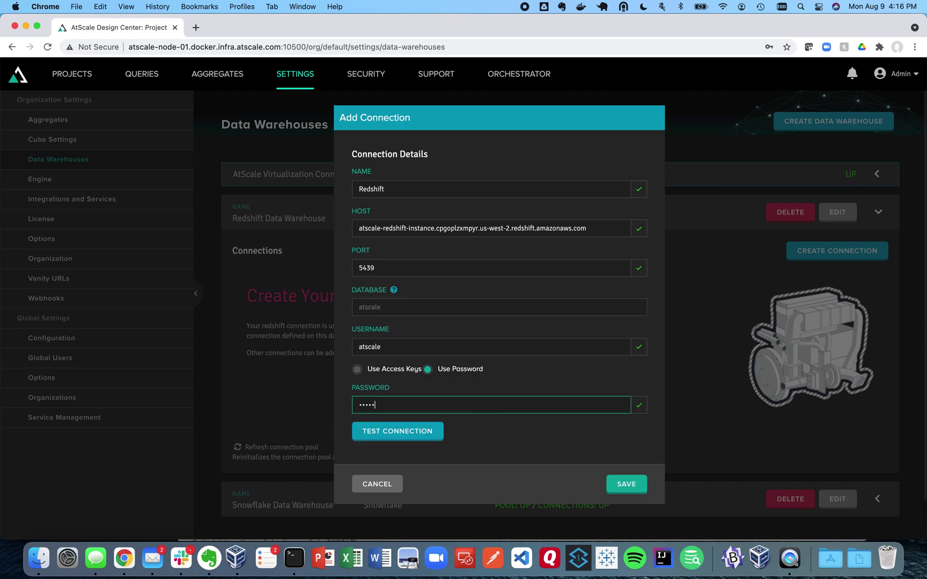
text(***)
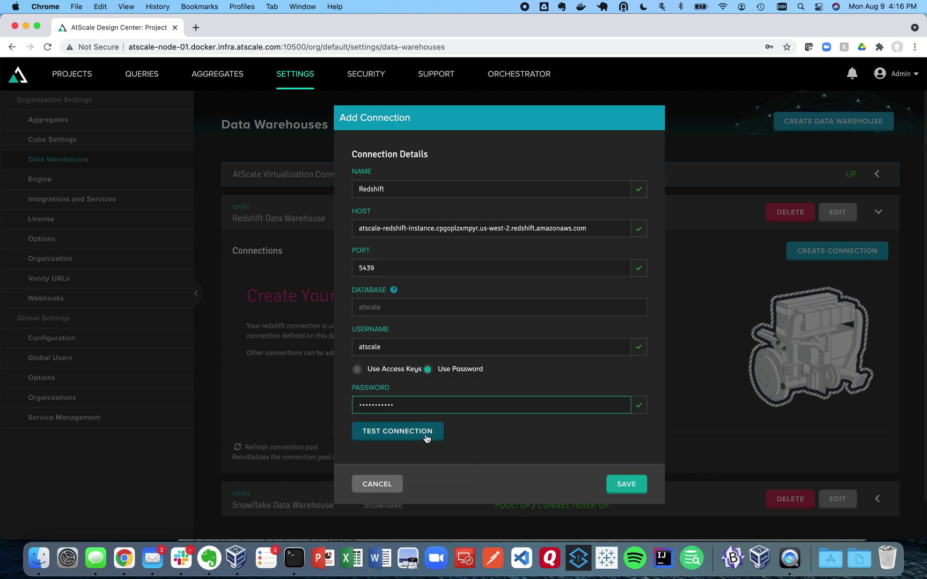
click(425, 439)
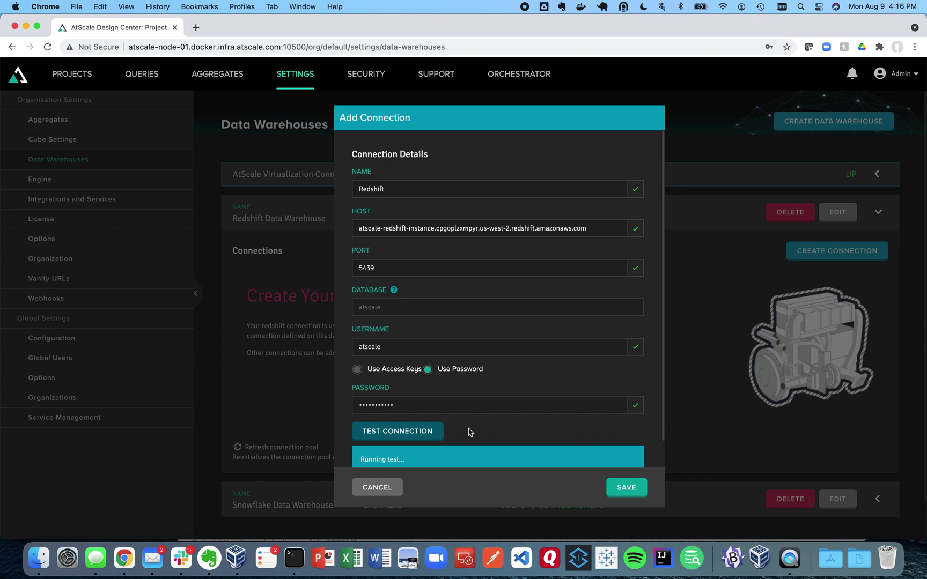
Step: Replace the password with the corrected one, retest successfully, and save the connection
scroll(468, 432, down, 1)
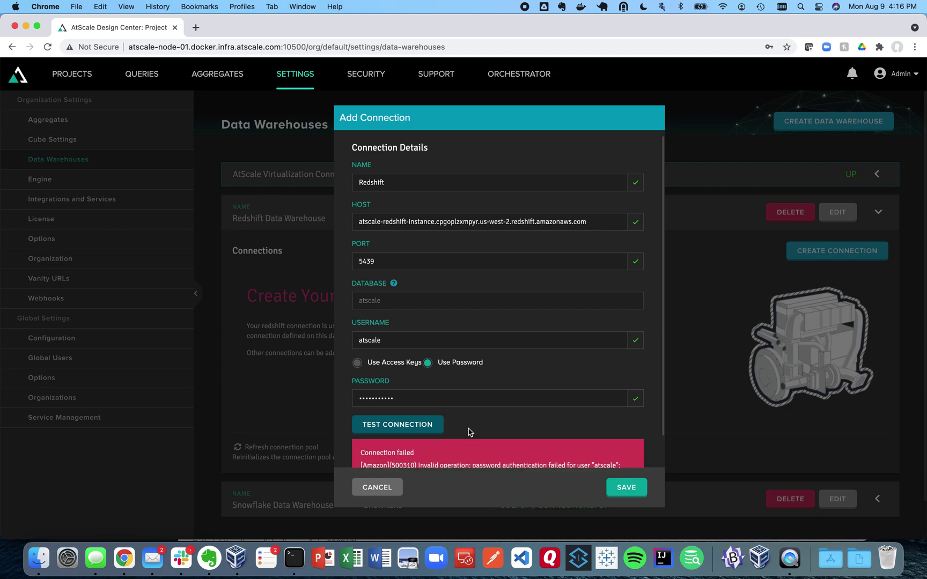
double_click(416, 399)
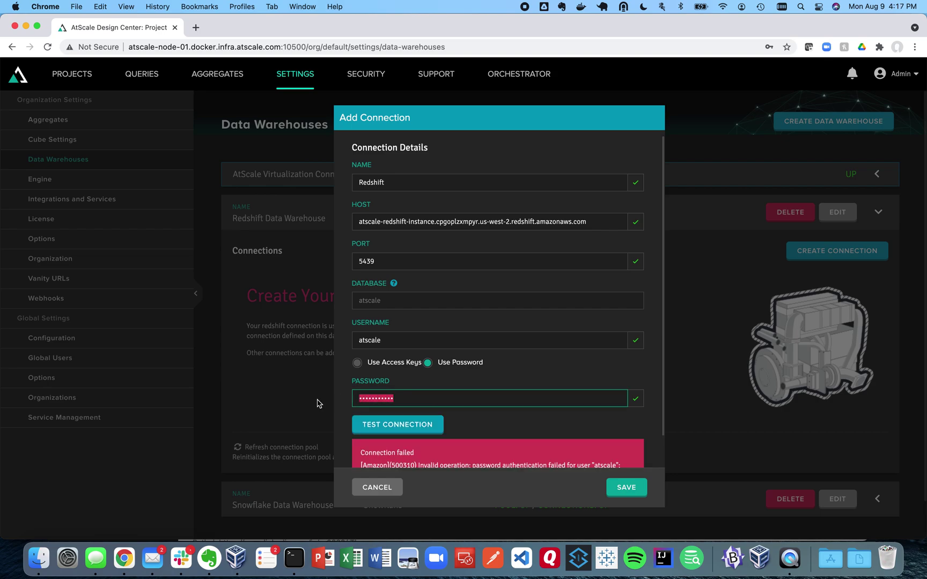
text(***********)
click(420, 427)
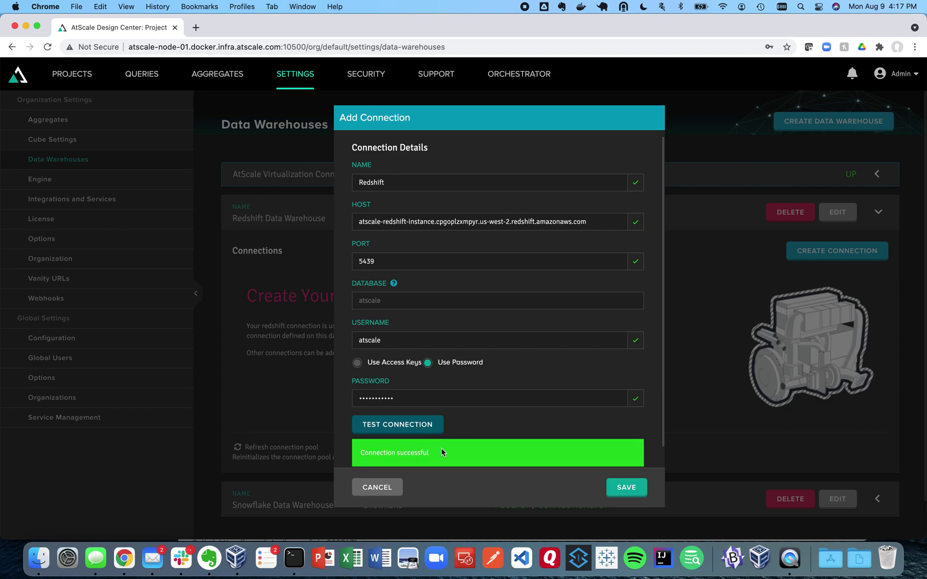
click(626, 489)
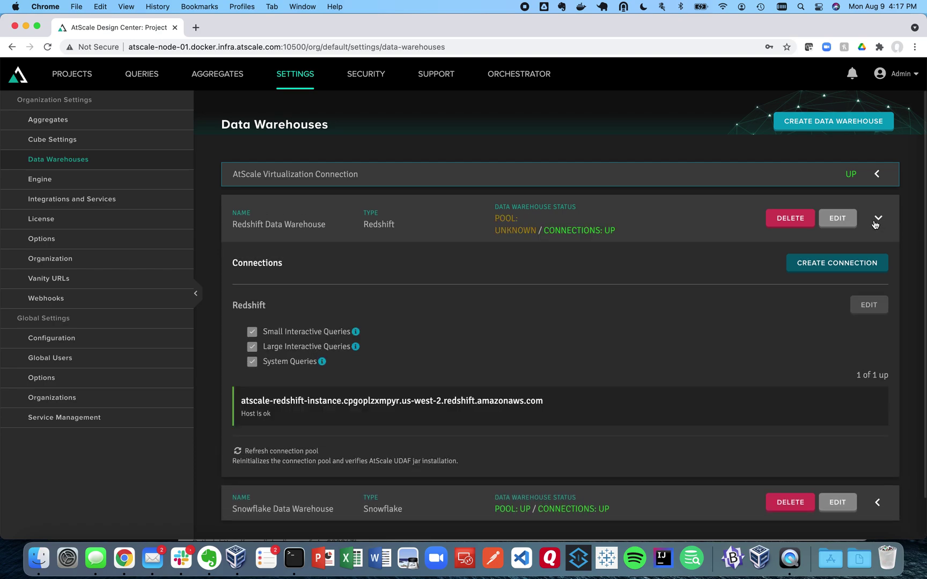
Step: Collapse the Redshift warehouse panel showing pool and connections up, then return to the home page
click(877, 221)
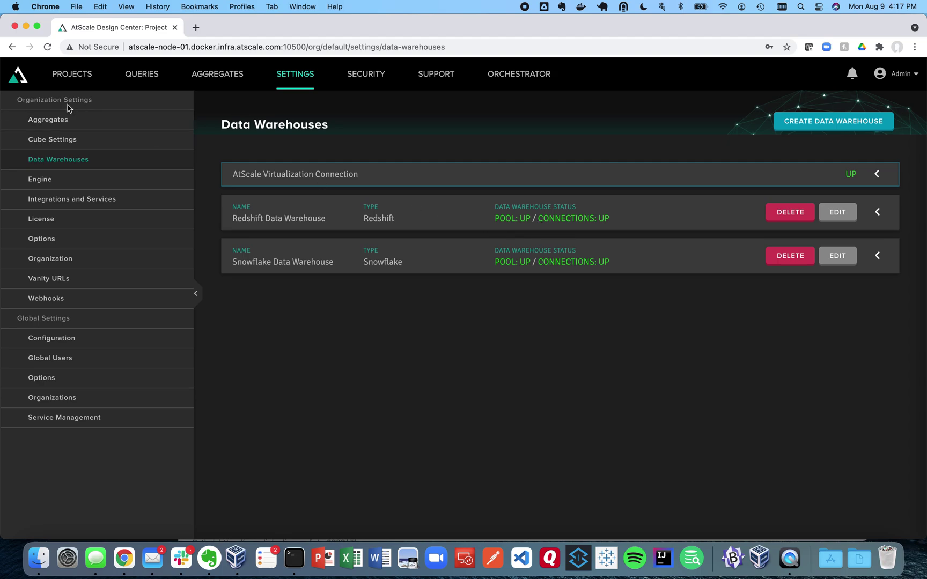
click(25, 80)
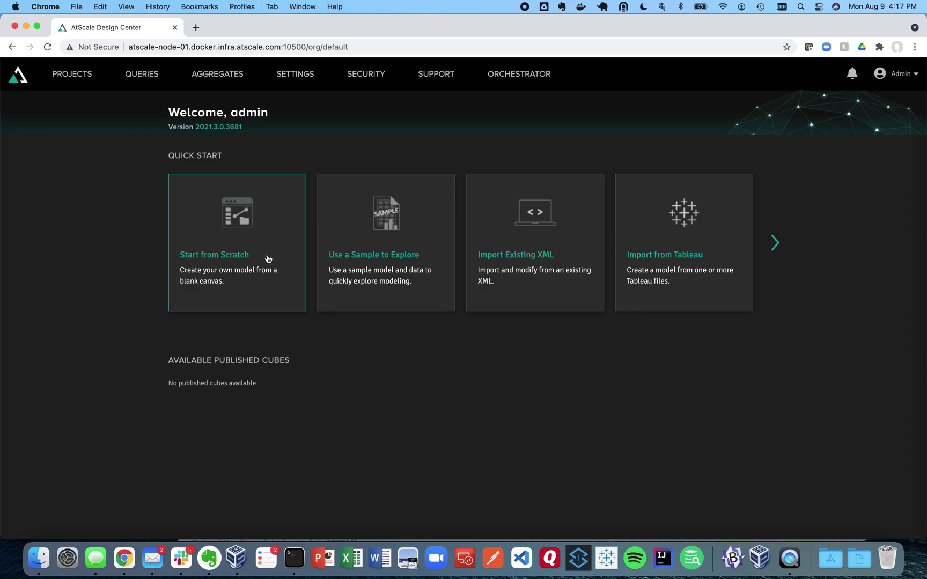
Step: Browse the Quick Start cards and choose to start from the sample model and data
click(779, 248)
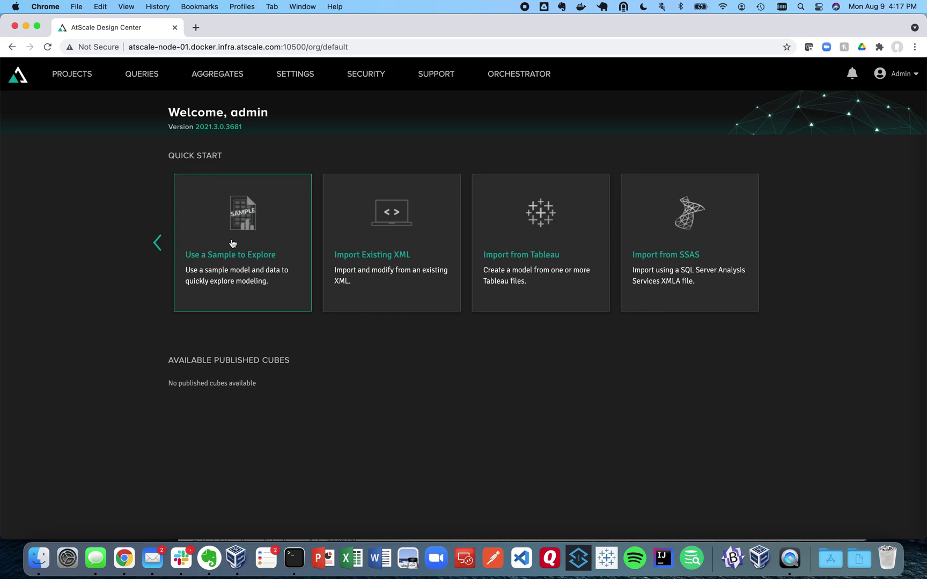
click(157, 244)
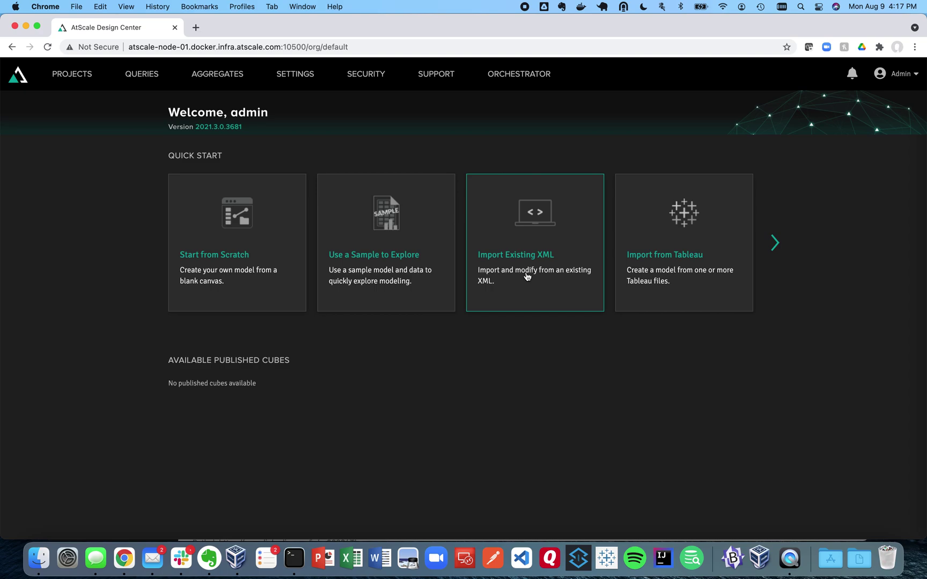
click(369, 257)
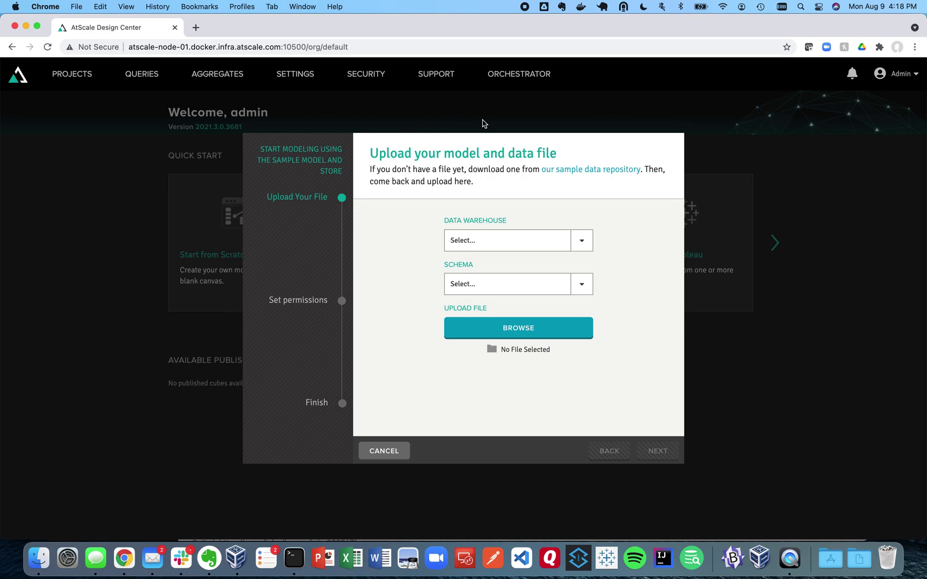
Step: Download the Sales Insights Application (versions >= 2019.2.x) zip from the sample data repository
click(571, 176)
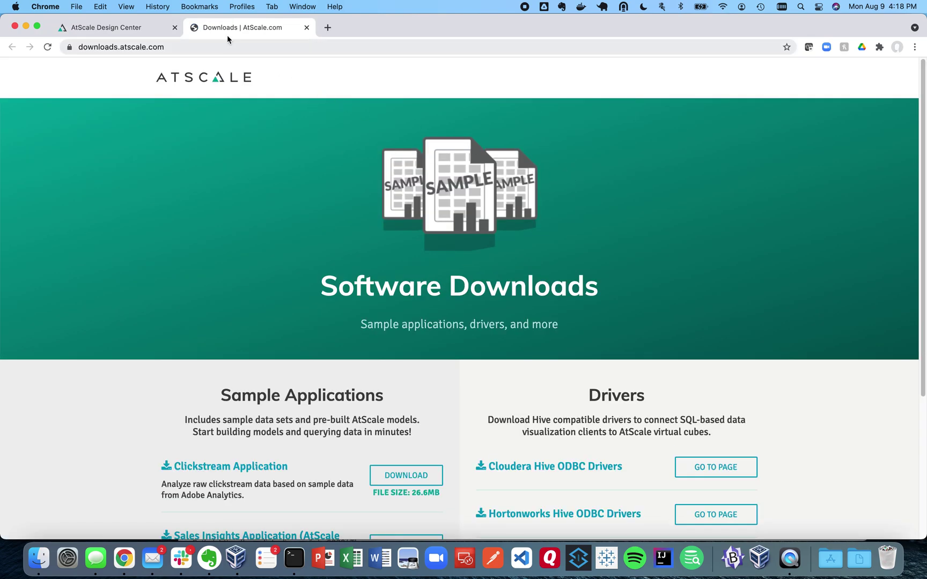
scroll(291, 337, down, 3)
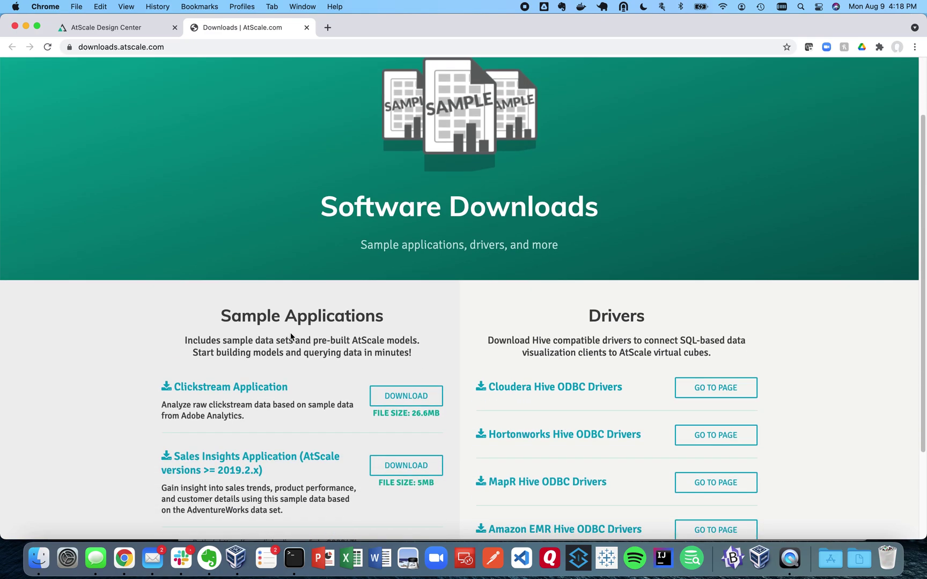
scroll(291, 336, down, 4)
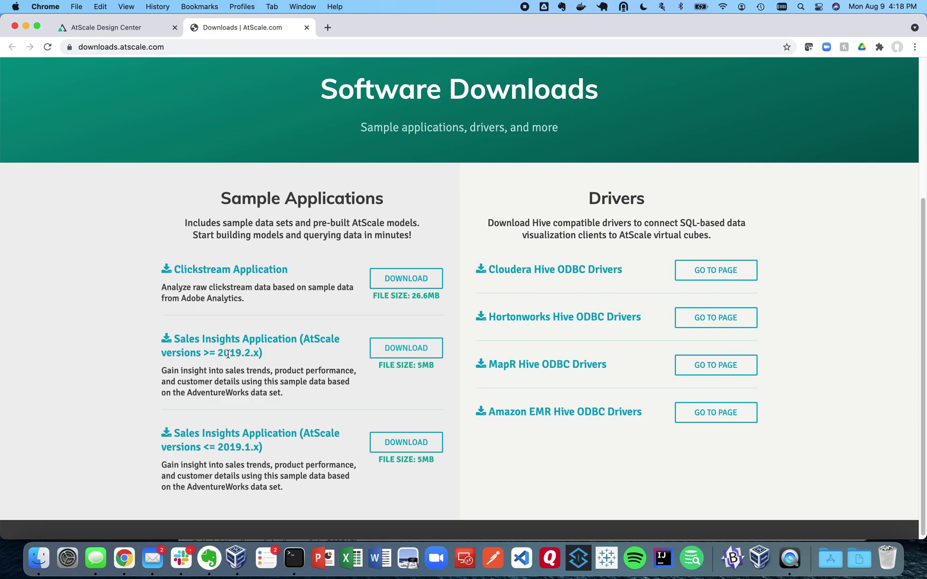
click(399, 355)
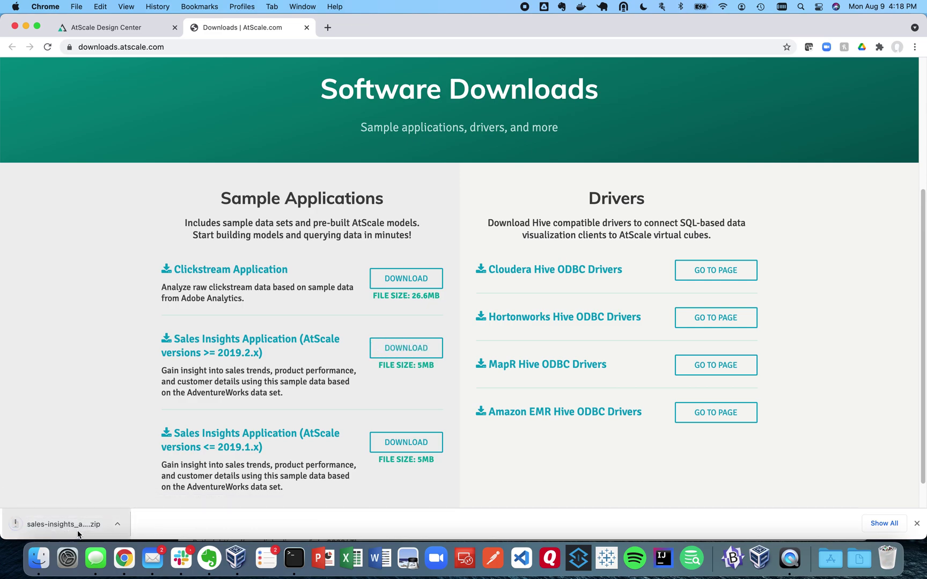
Step: Target Redshift Data Warehouse with the atscale schema, then choose a sample file to upload
click(136, 32)
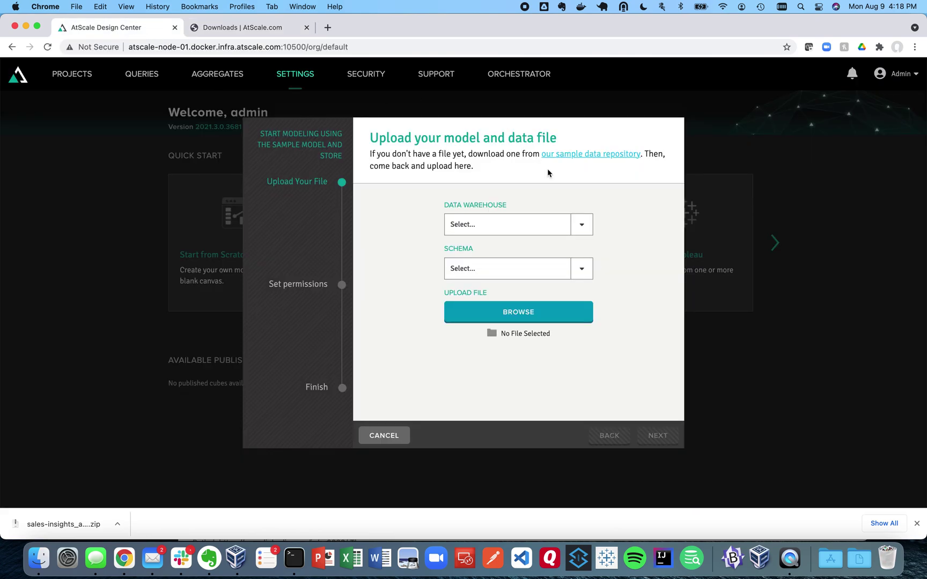
click(581, 230)
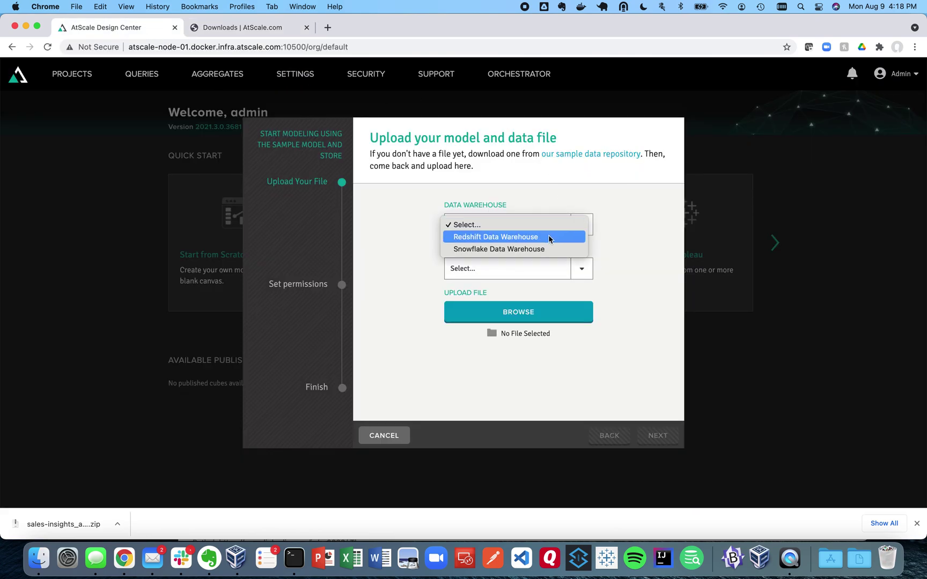
click(548, 237)
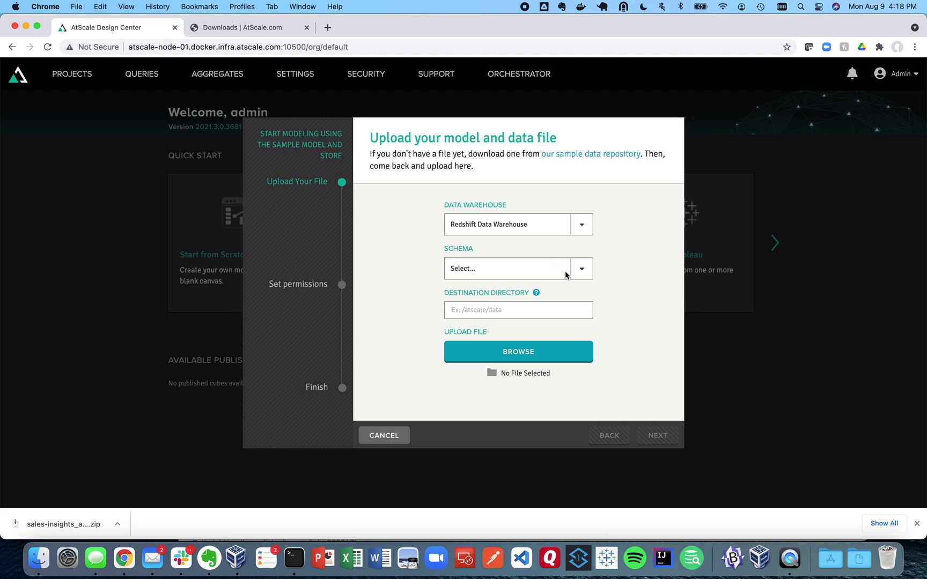
click(586, 270)
scroll(538, 352, down, 10)
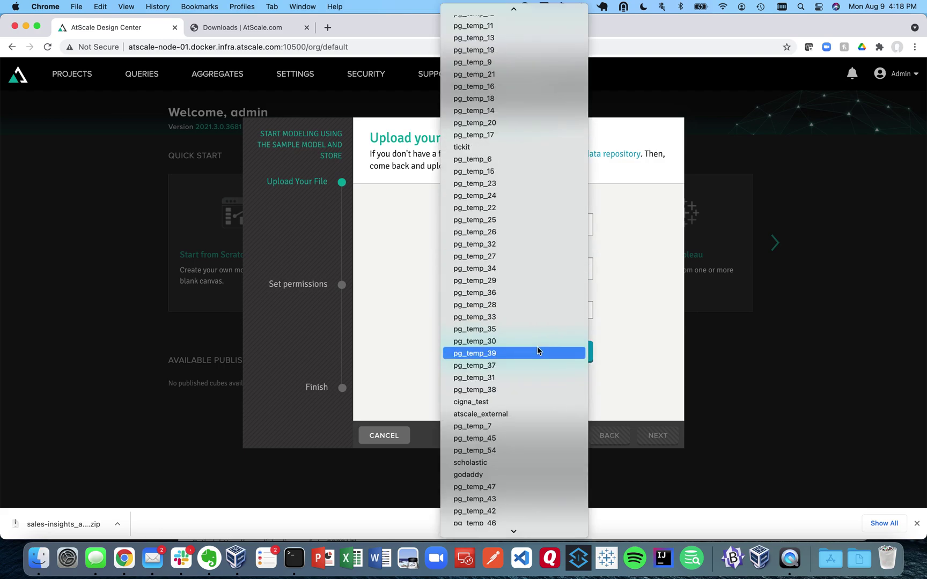
scroll(538, 351, down, 10)
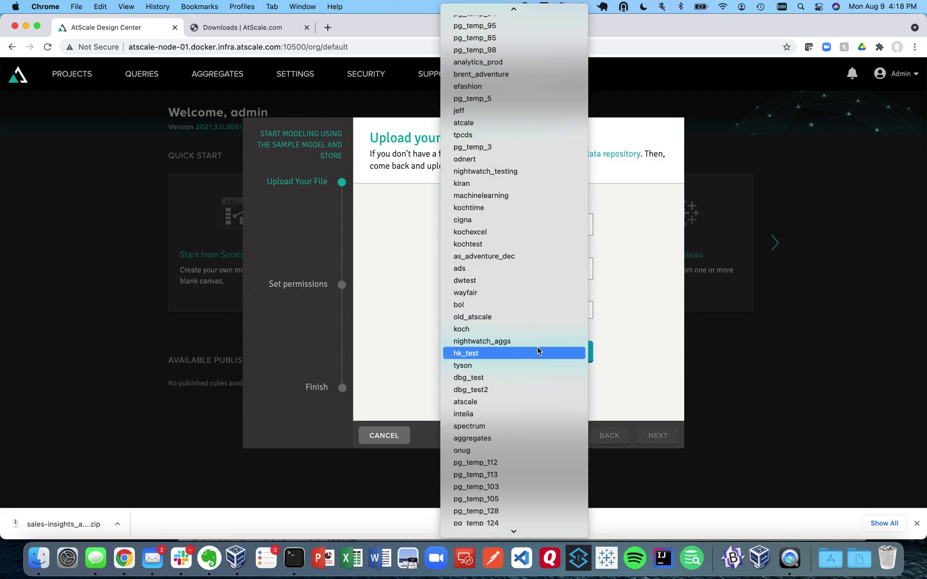
click(512, 402)
click(504, 306)
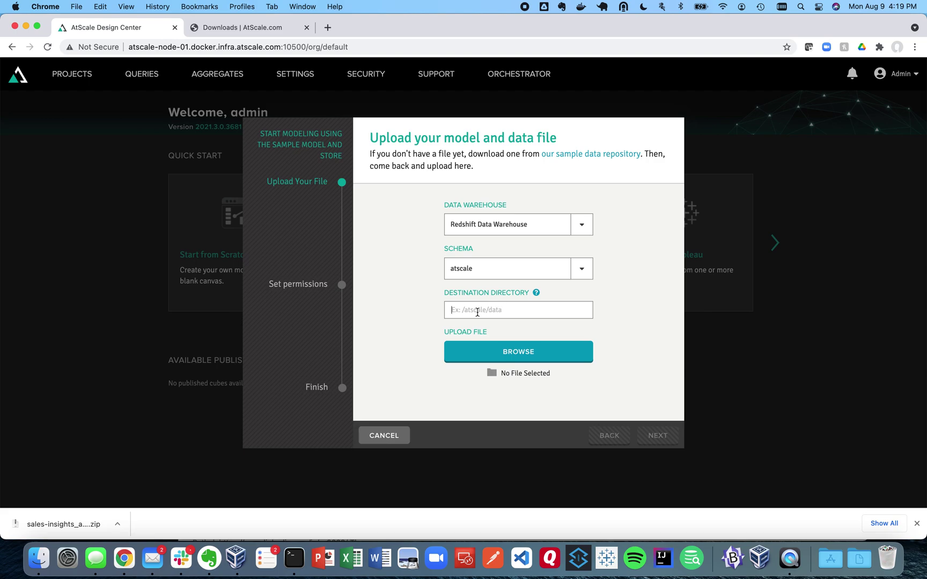
click(512, 358)
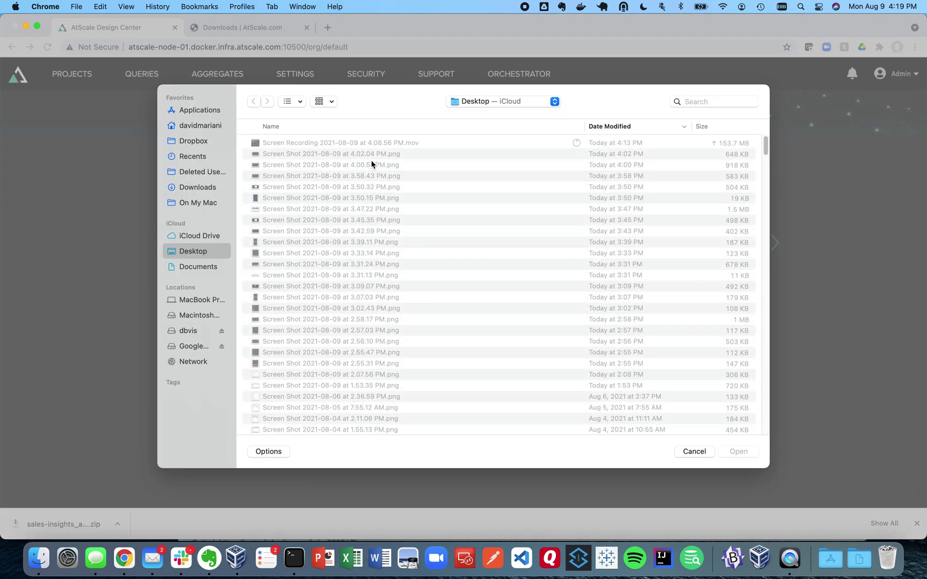
Step: Pick sales-insights_adventure-1.0.0.43.zip from Downloads, then cancel the sample upload wizard
click(202, 189)
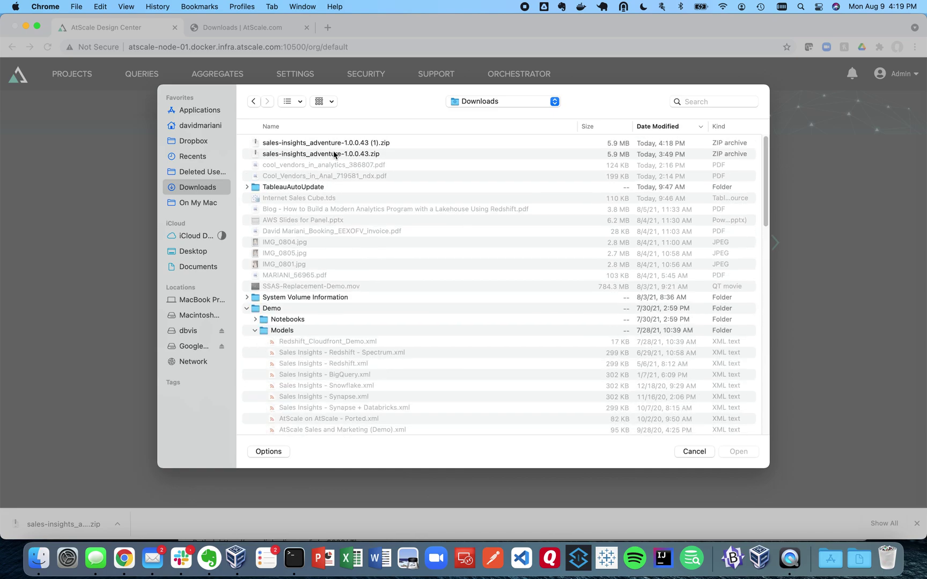
double_click(333, 154)
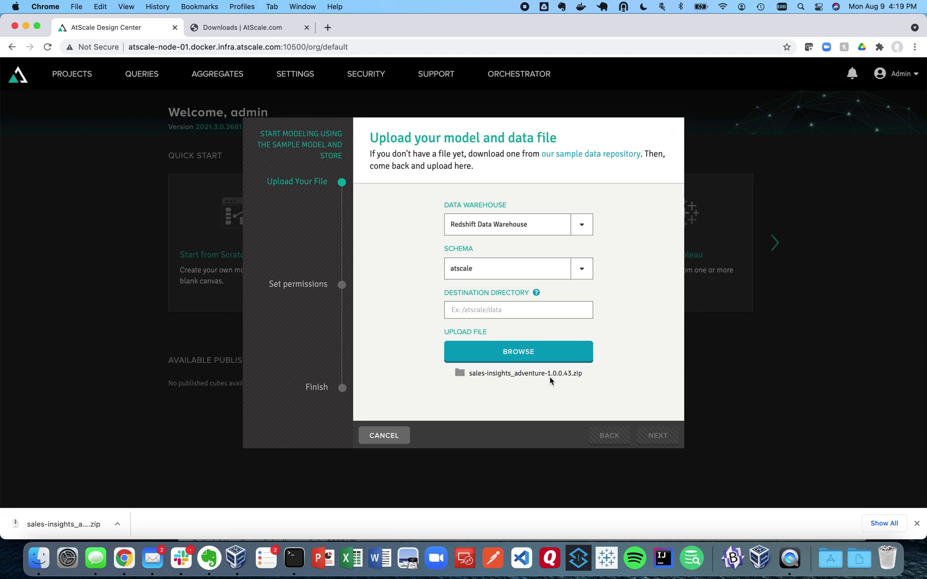
click(523, 310)
click(394, 440)
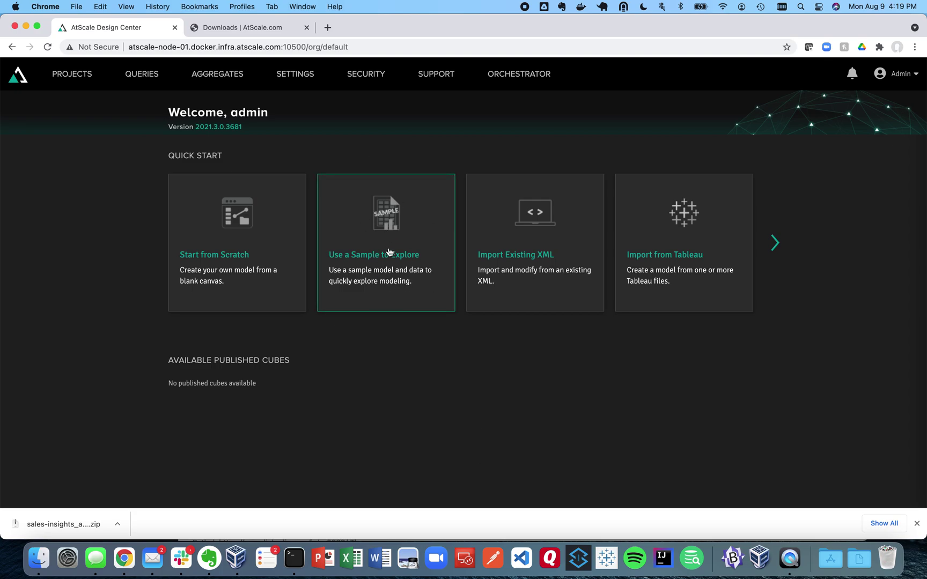
Step: Upload Sales Insights - Redshift.xml and accept the import wizard's defaults to create the project
click(533, 256)
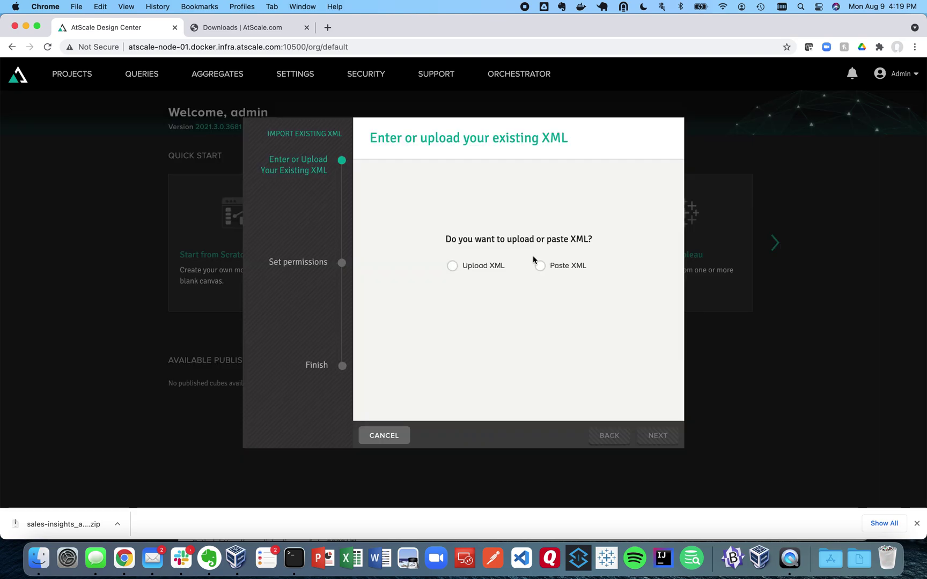
click(461, 267)
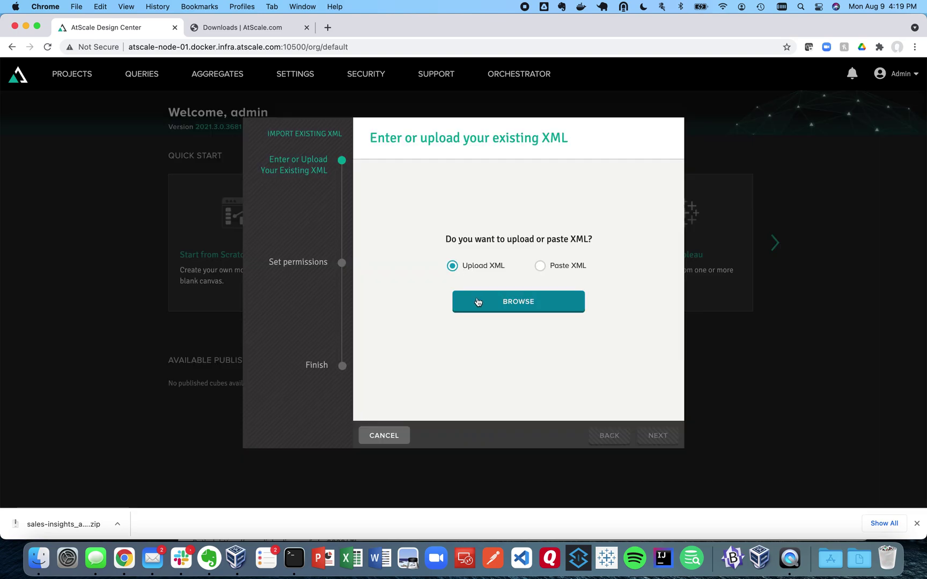
click(478, 302)
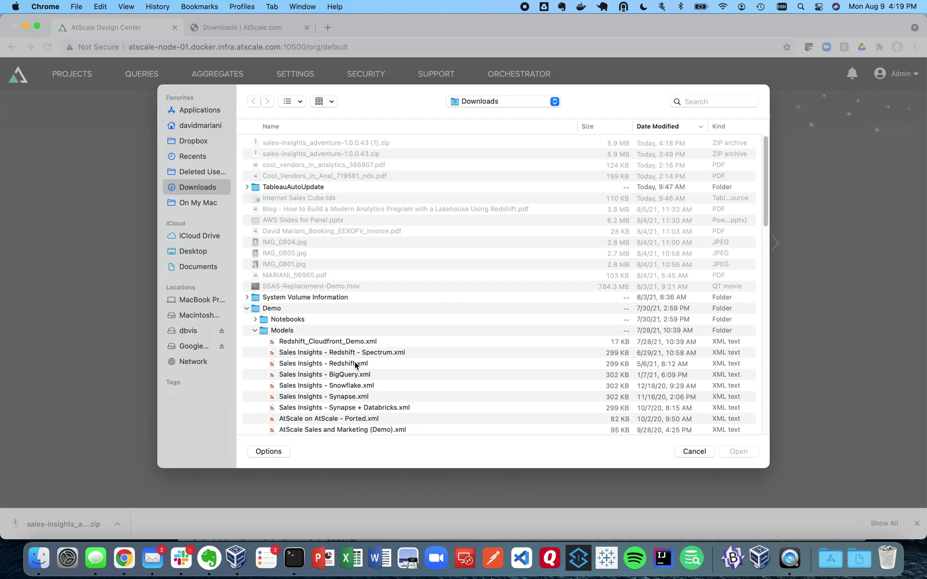
double_click(355, 365)
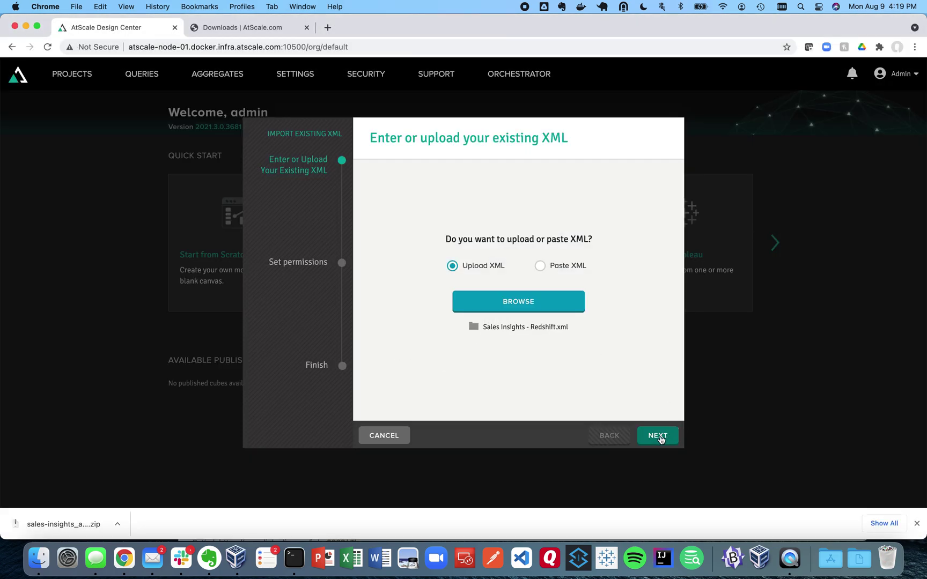
click(657, 435)
click(657, 435)
click(658, 436)
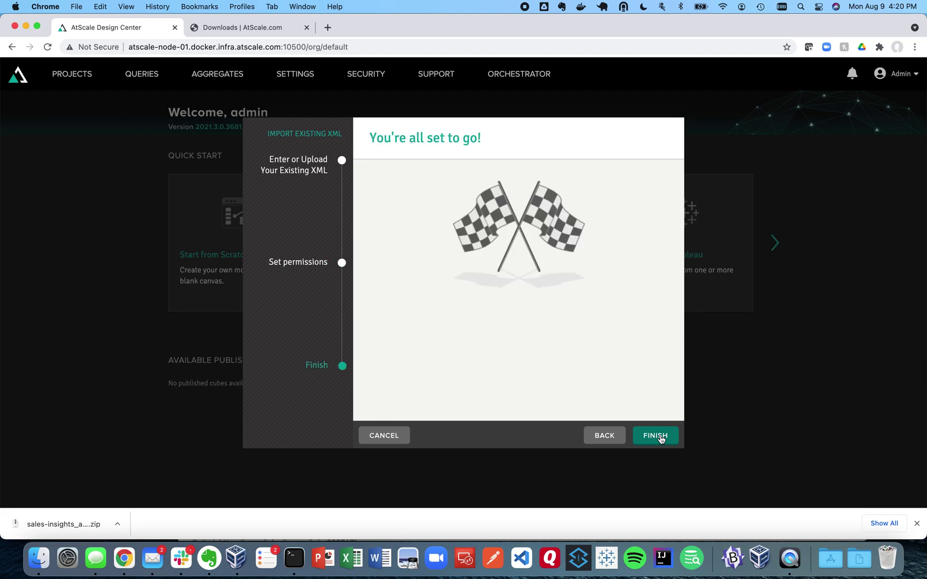
click(660, 437)
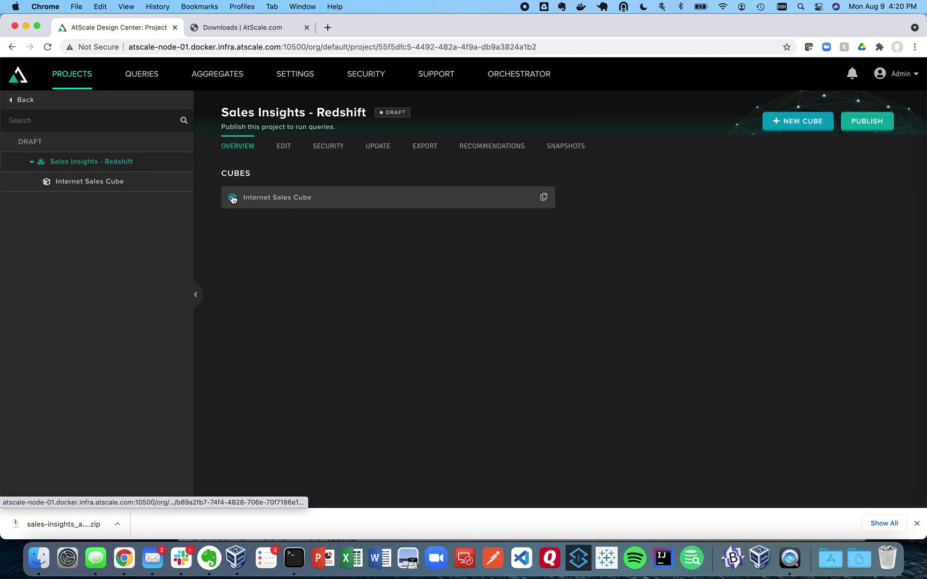
Step: Open the Internet Sales Cube and auto-arrange its tables on the canvas
click(284, 200)
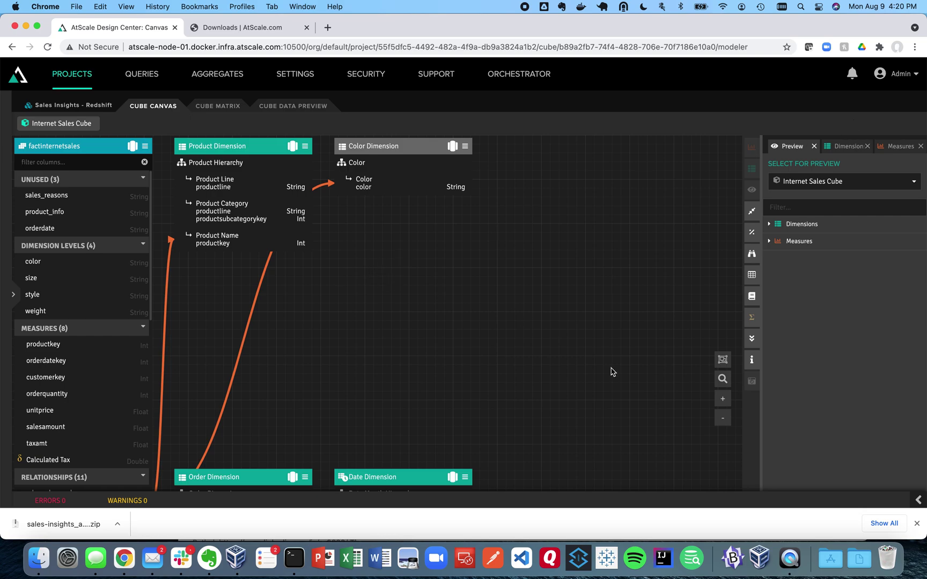
click(723, 361)
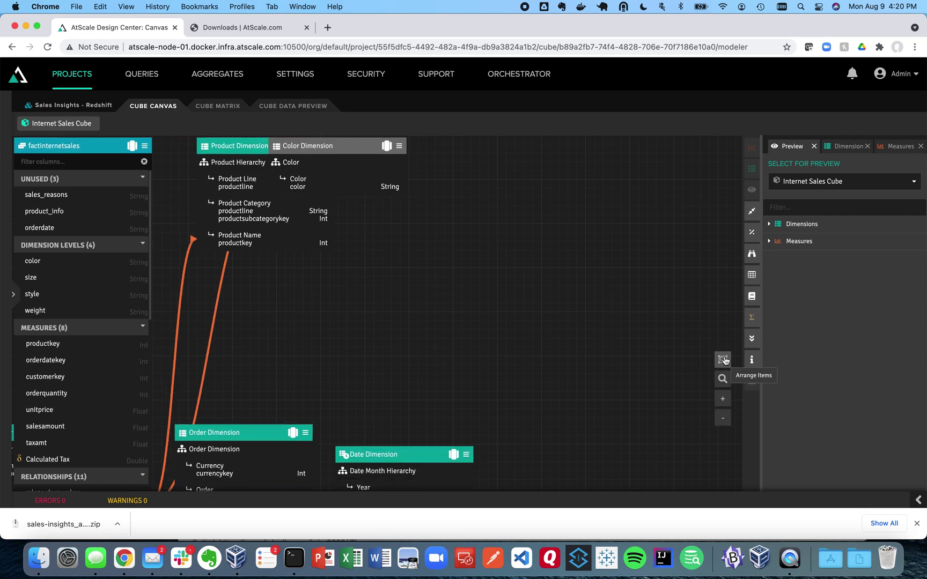
scroll(633, 280, down, 1)
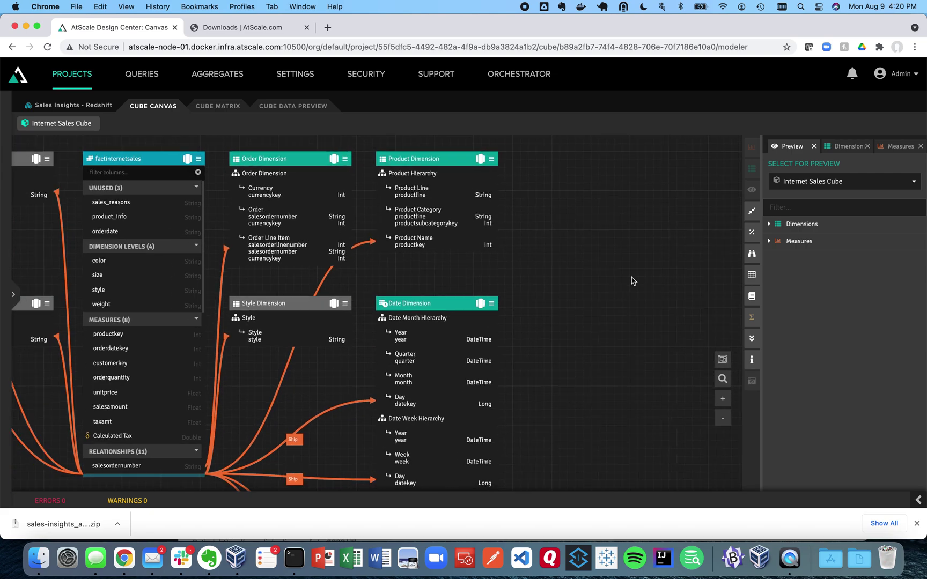
scroll(632, 280, down, 3)
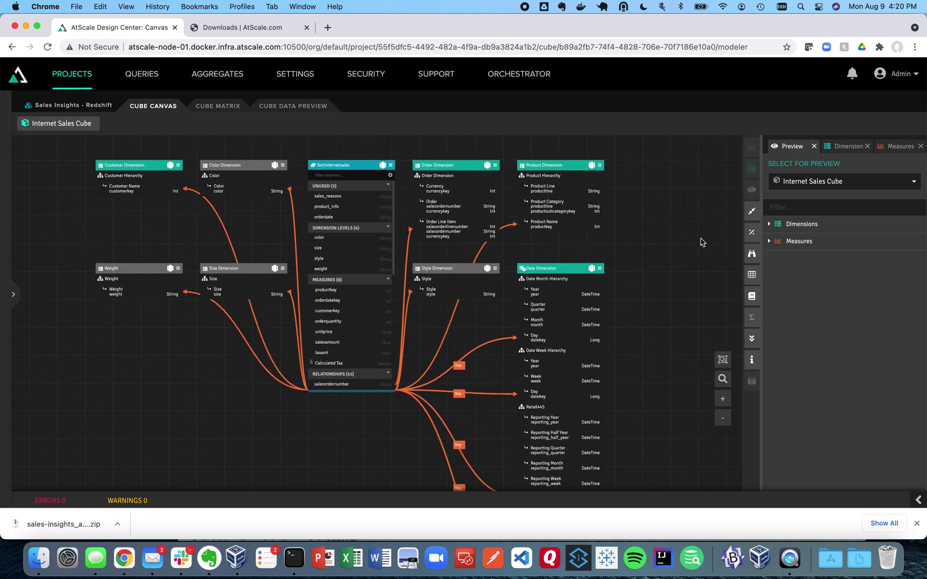
scroll(689, 242, up, 1)
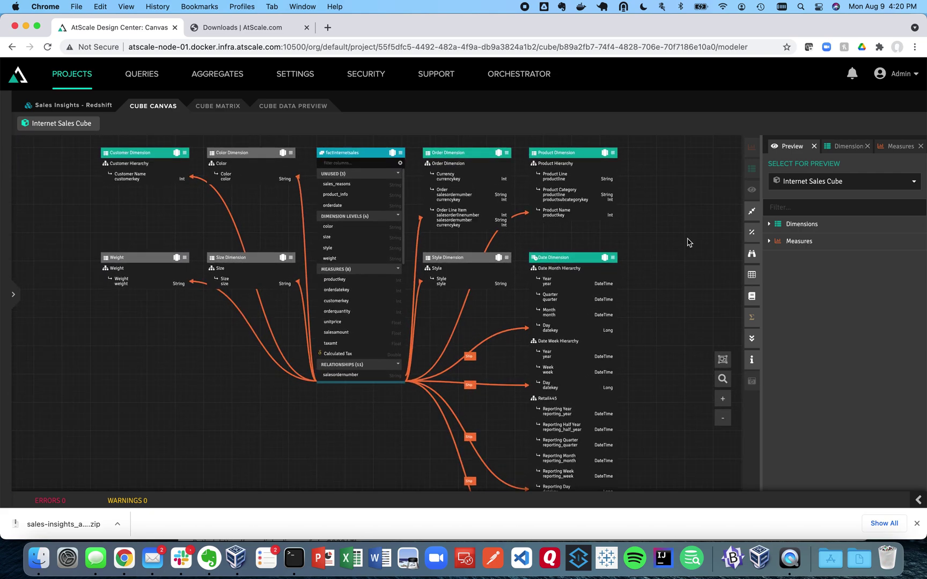
Step: Expand Dimensions and Measures in the preview, then open the factinternetsales table's data view
click(769, 224)
click(769, 310)
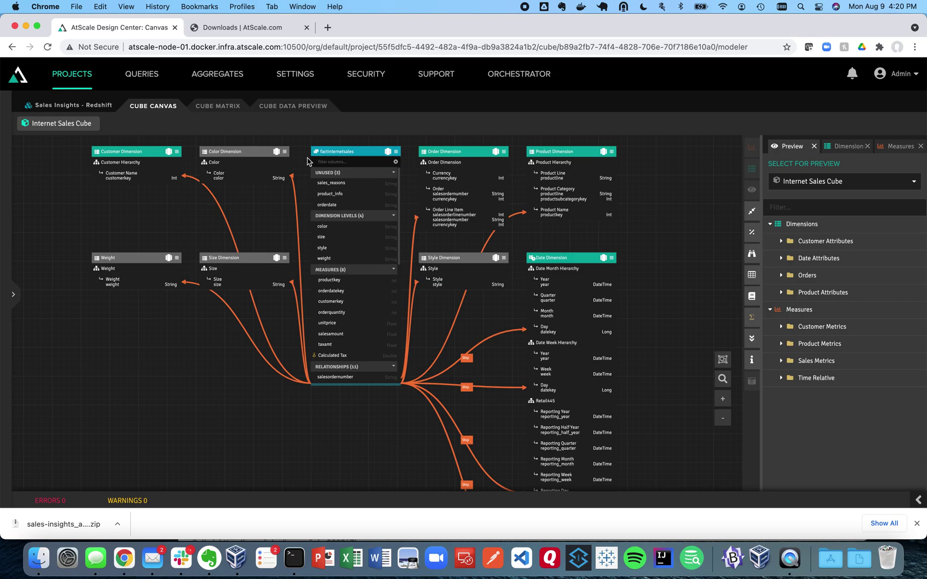
double_click(349, 151)
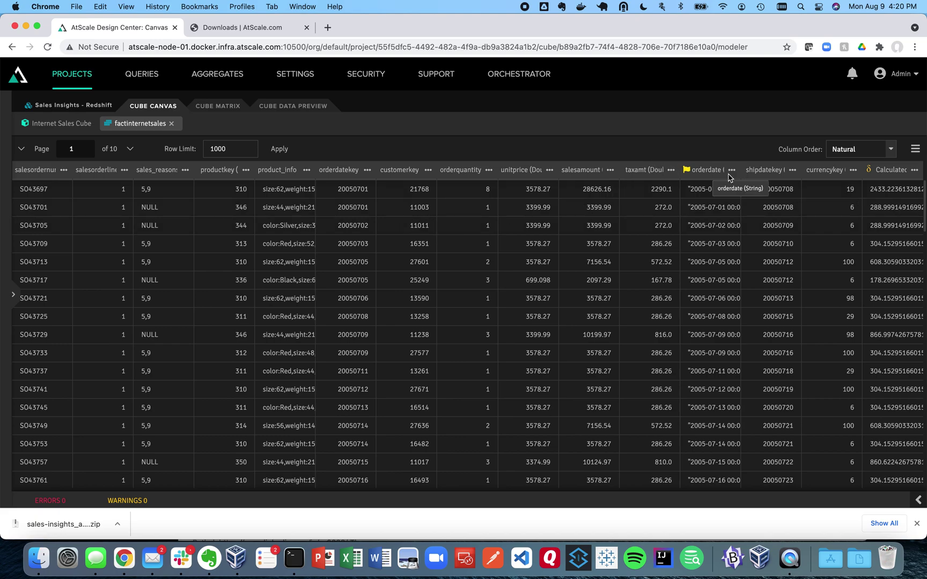
Step: Open the Add Column dialog for a new calculated column, then cancel without creating it
click(914, 170)
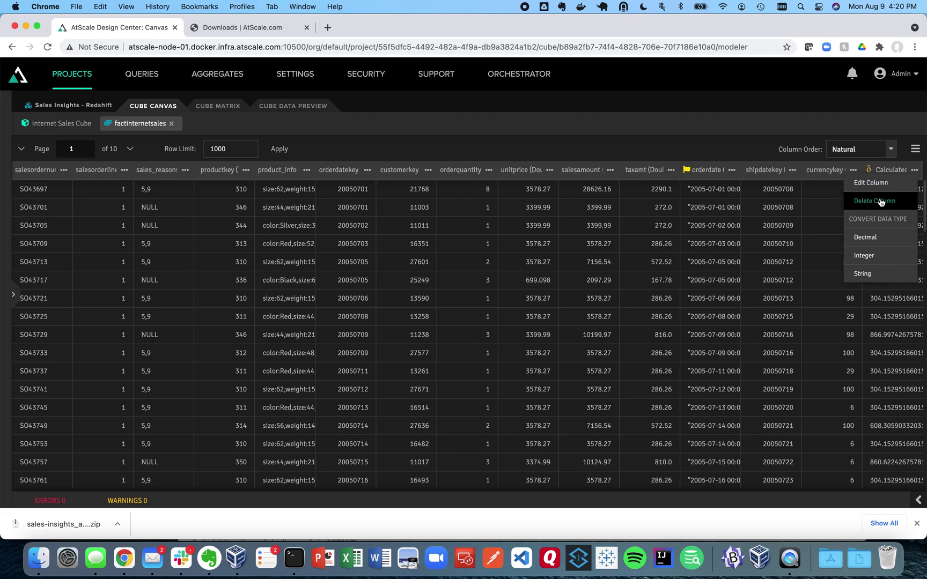
click(915, 149)
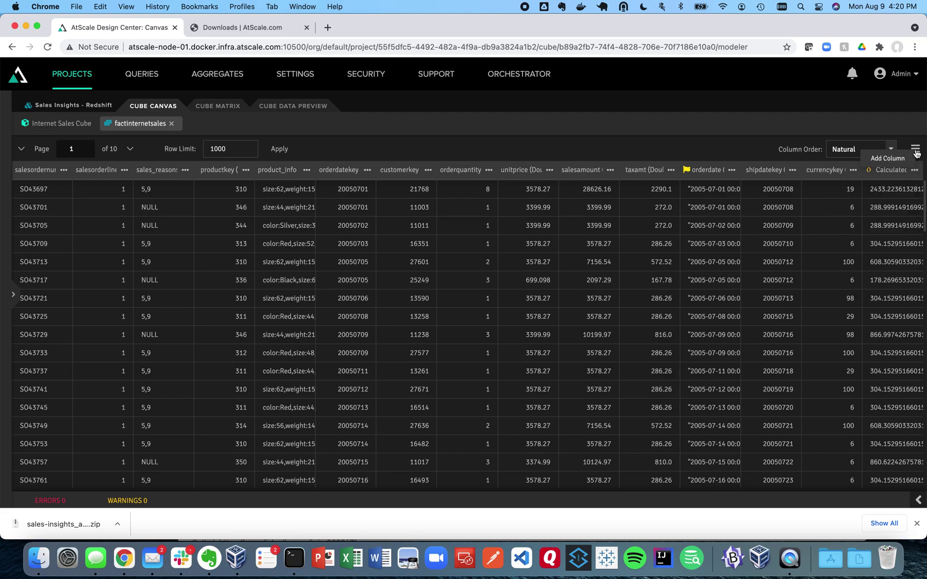
click(902, 160)
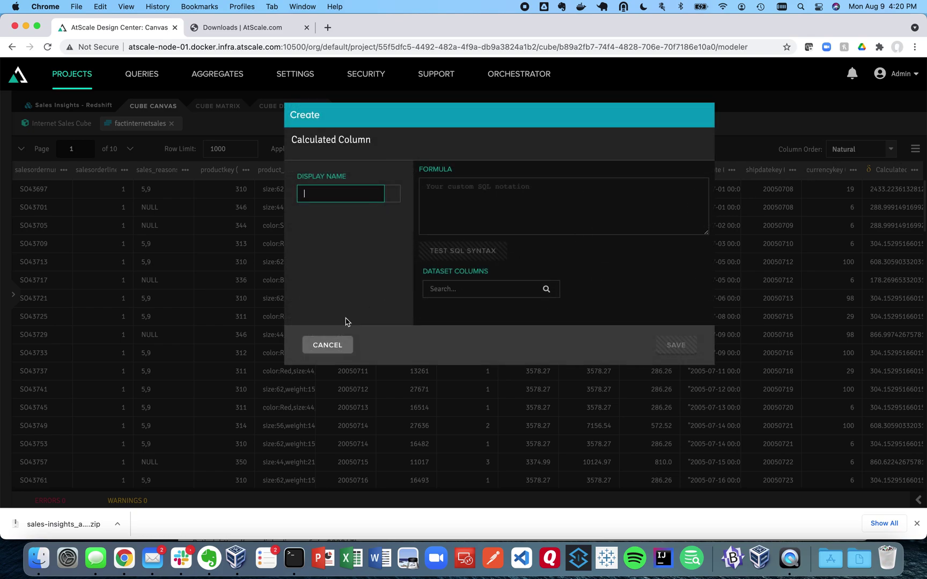
click(332, 344)
Step: View the Calculated Tax formula without changes, then start a Regex Replace on sales_reasons
click(915, 171)
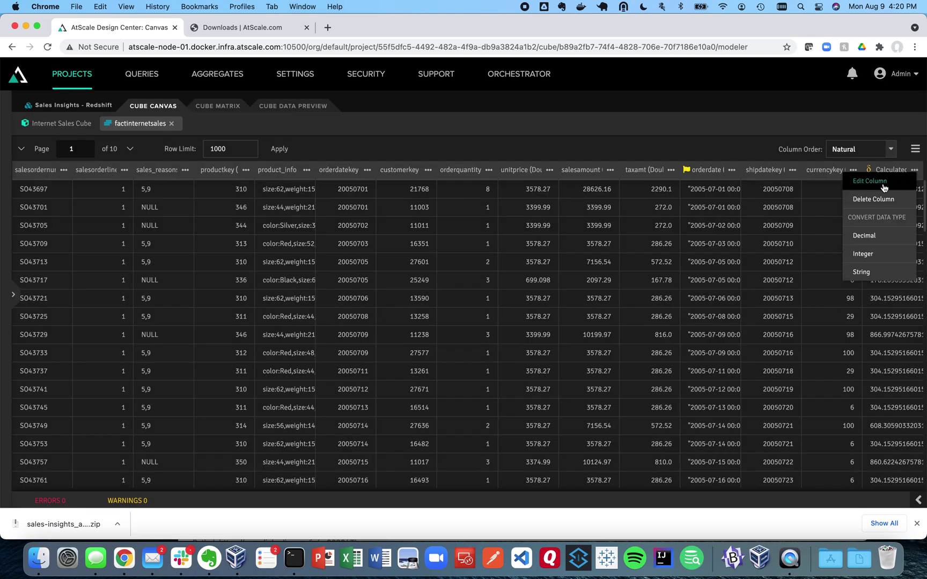
click(877, 188)
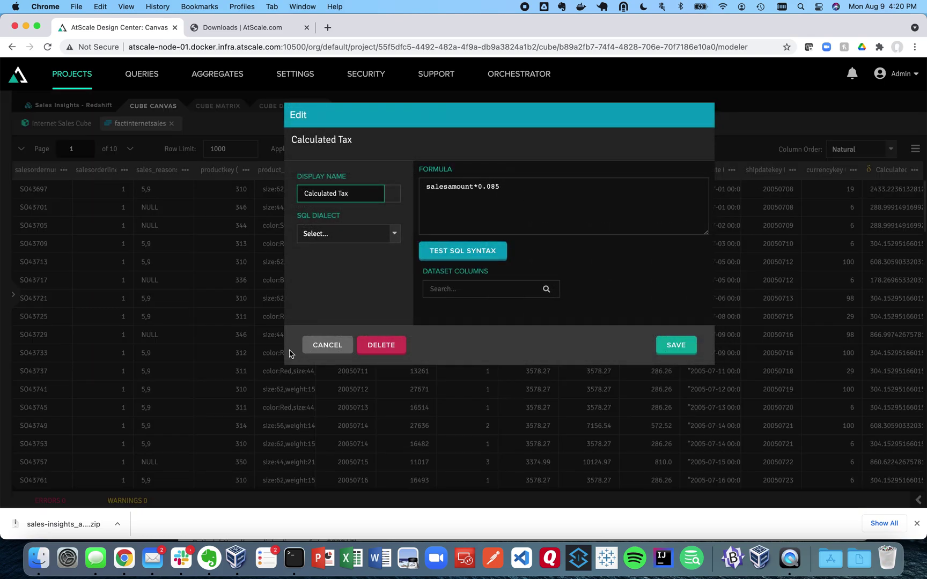
click(307, 346)
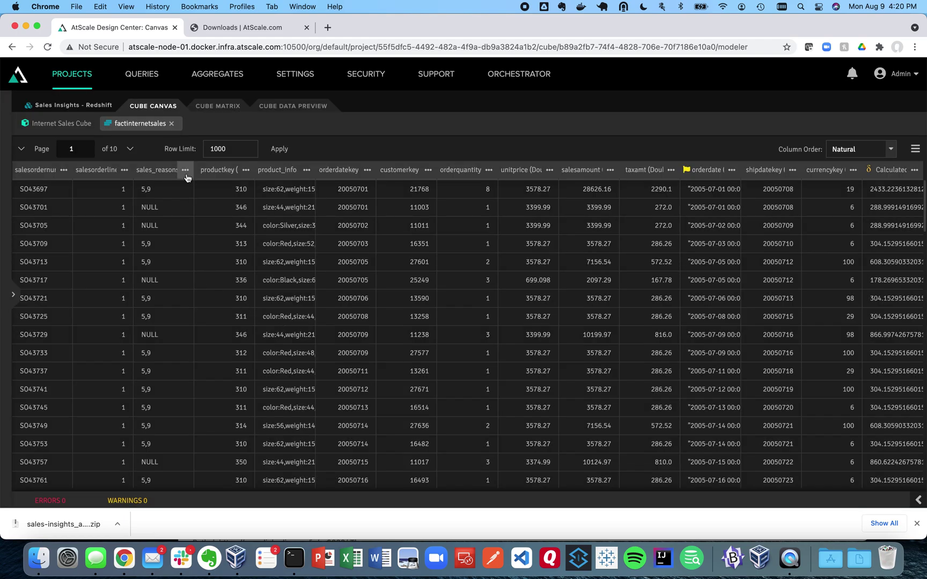
click(186, 171)
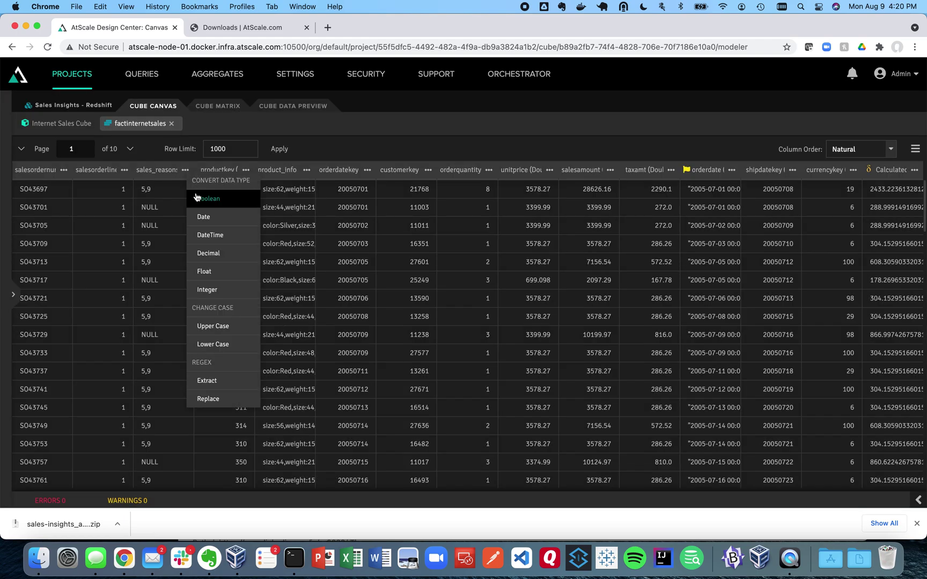
click(211, 400)
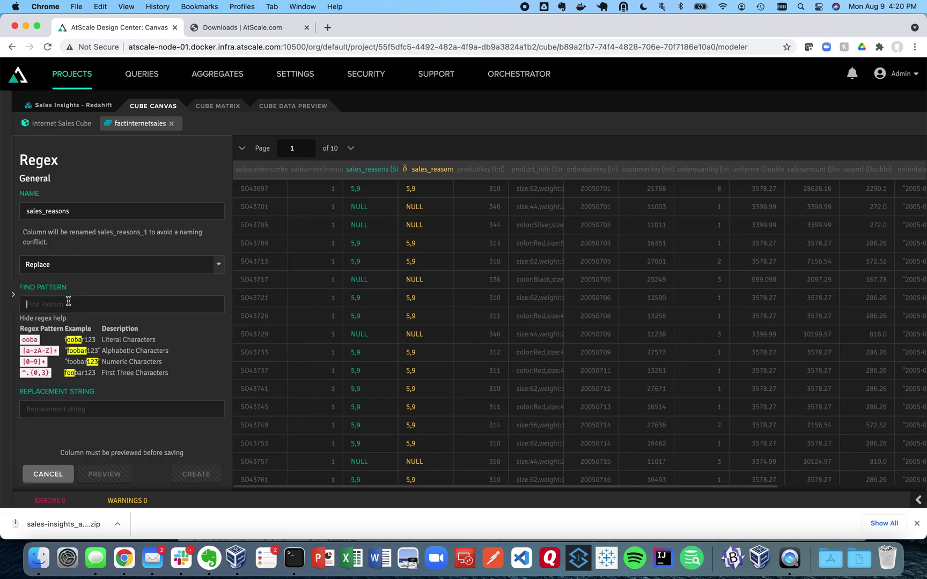
Step: Preview replacing NULL with Unknown in sales_reasons, then cancel the regex replace
click(68, 300)
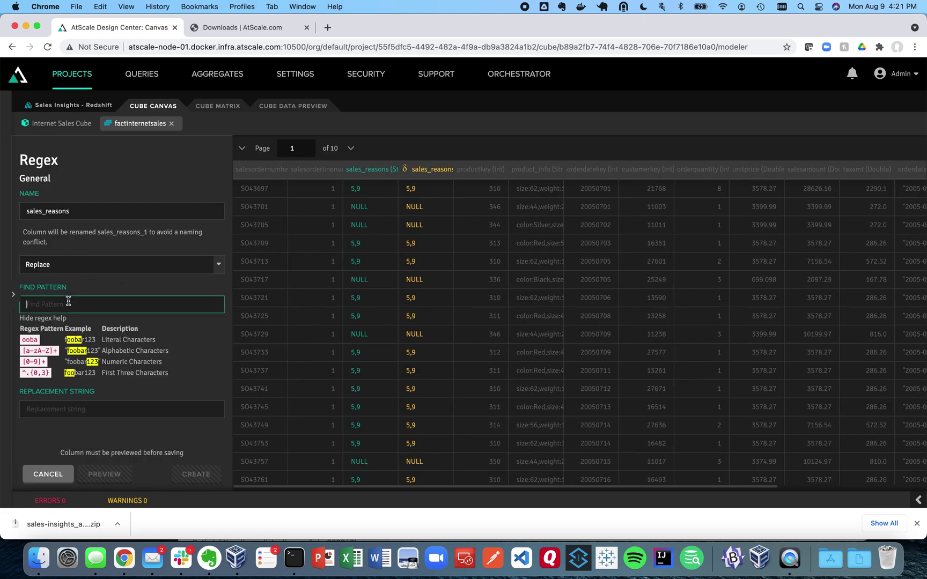
text(NULL)
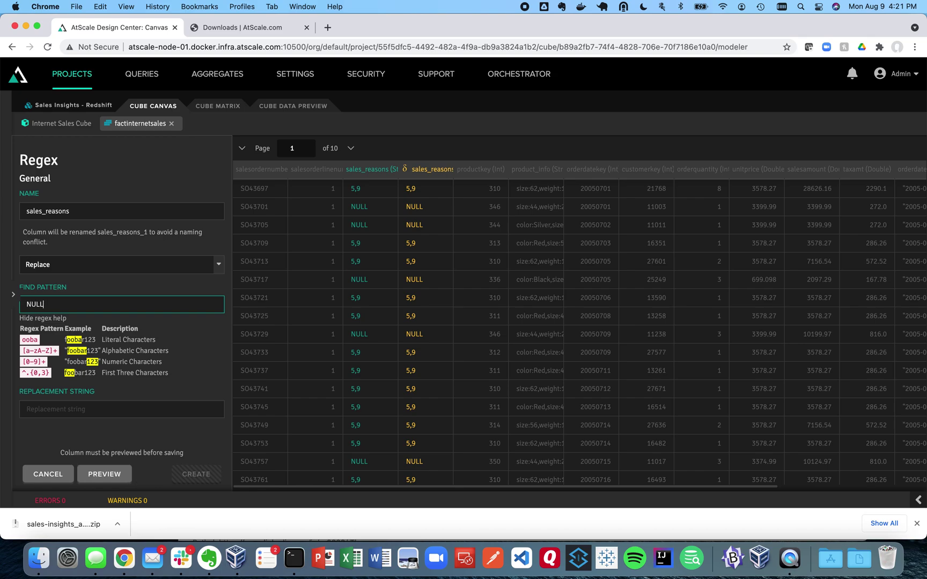
click(39, 410)
text(U)
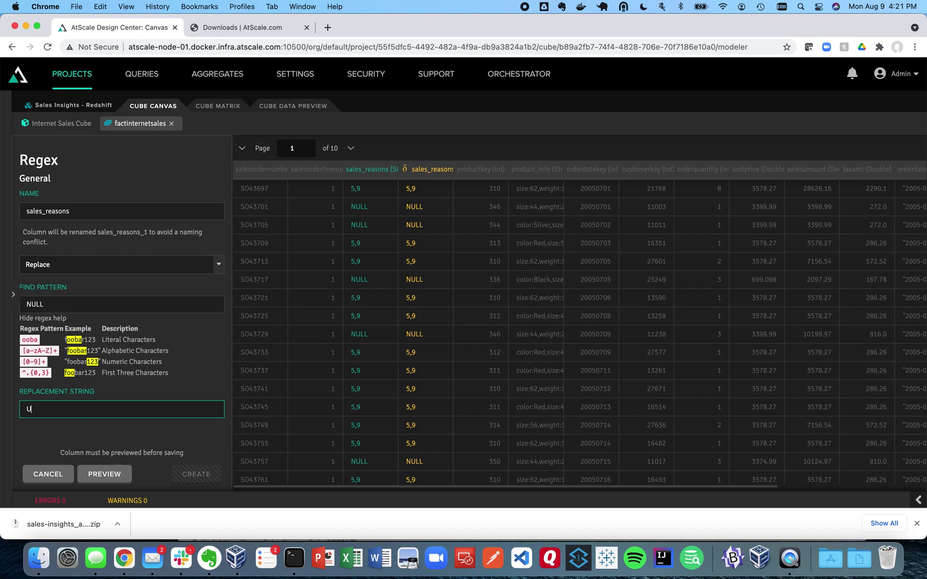
text(nknown)
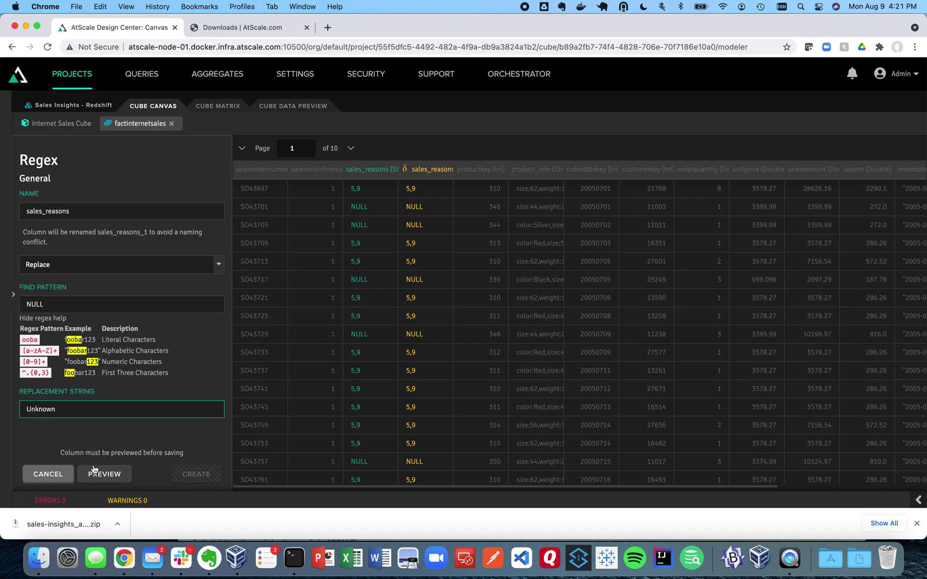
click(98, 474)
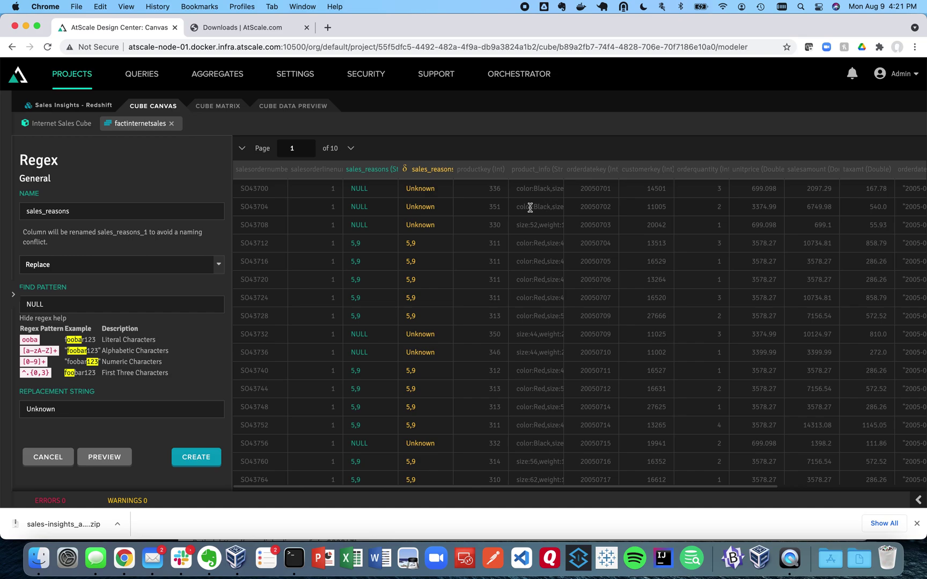
click(48, 457)
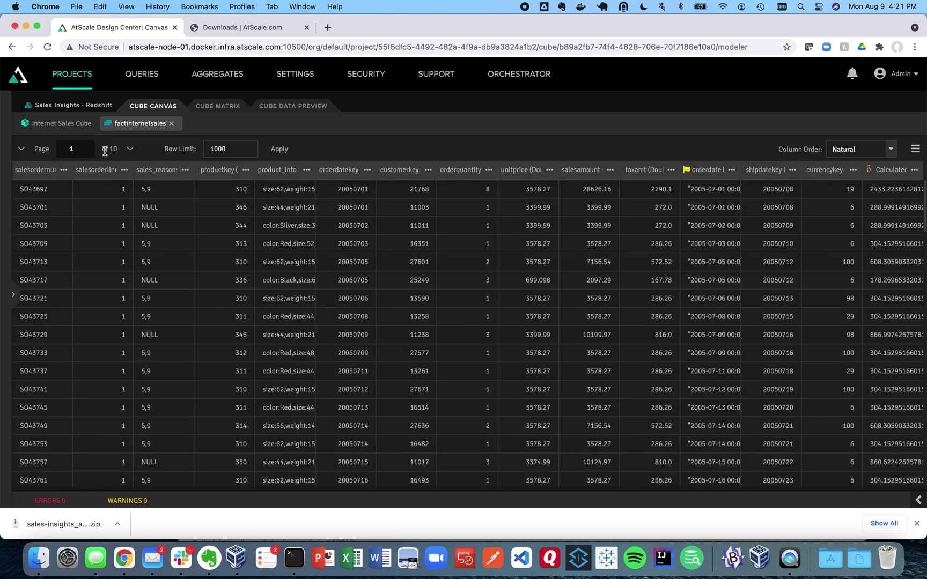
Step: Back on the Internet Sales Cube, expand Customer Attributes and briefly open the Geography City and Geography Zip hierarchies
click(81, 125)
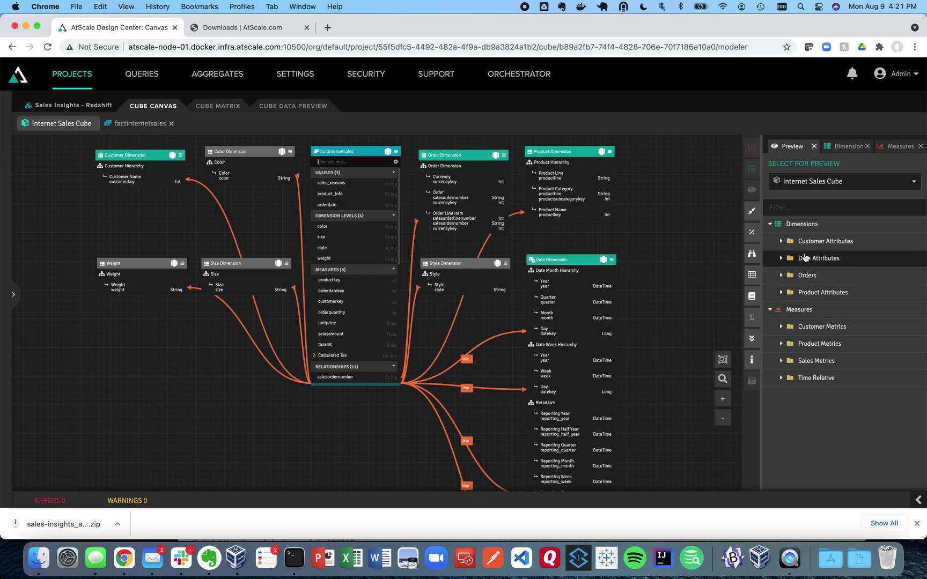
click(782, 241)
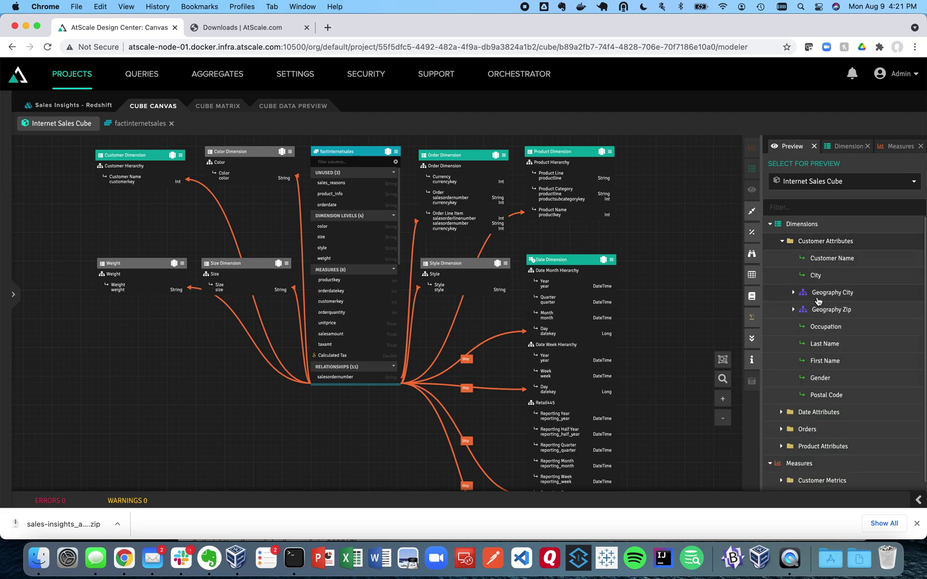
click(793, 293)
click(794, 293)
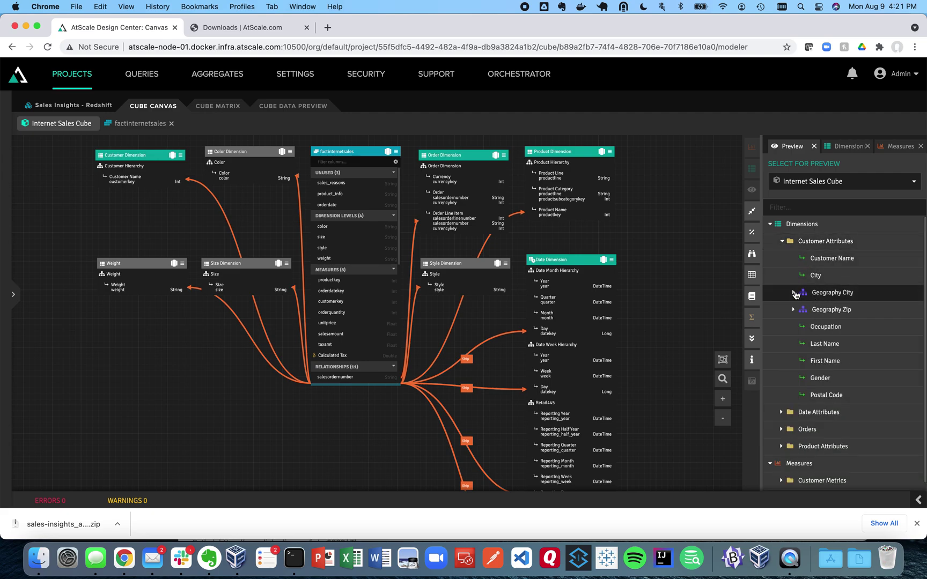
click(793, 310)
click(793, 310)
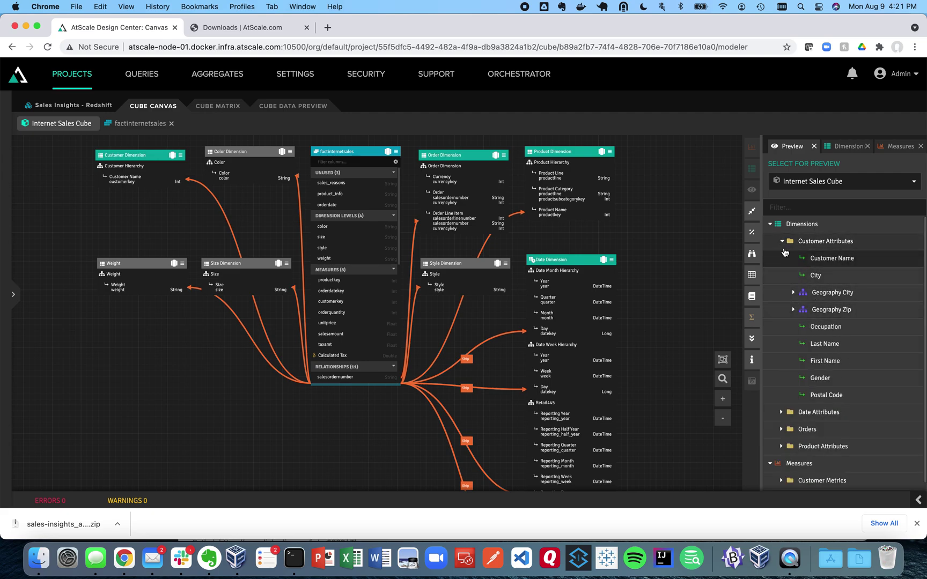
click(782, 241)
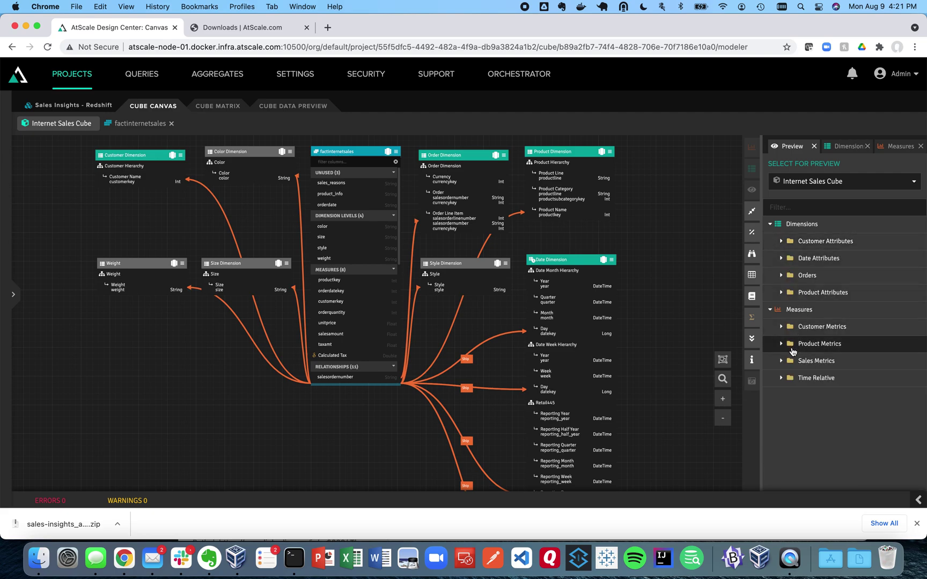